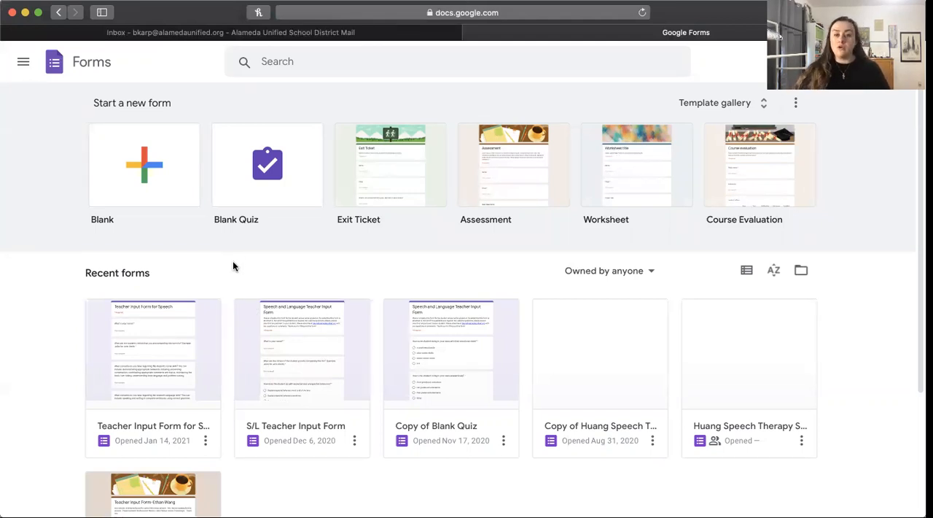
Step: Open the Teacher Input Form for Speech and review all of its questions from beginning to end
click(133, 347)
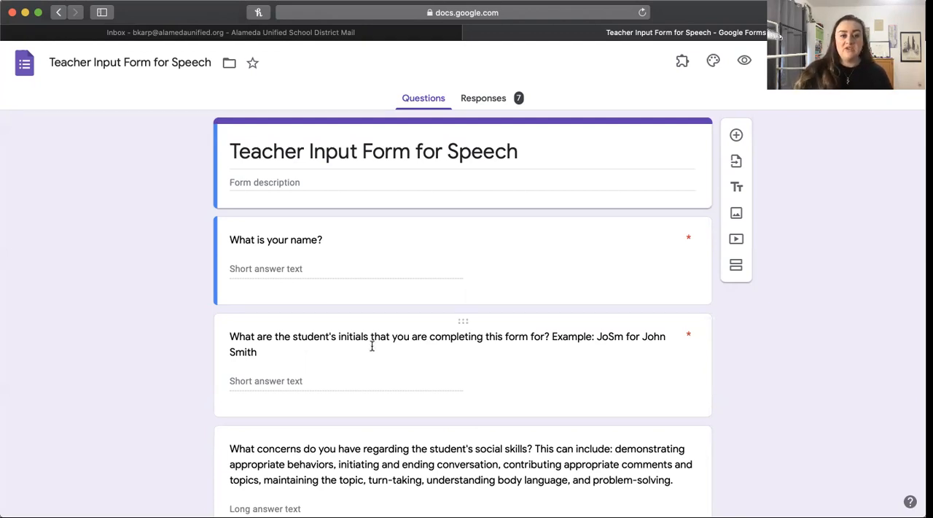
scroll(372, 345, down, 2)
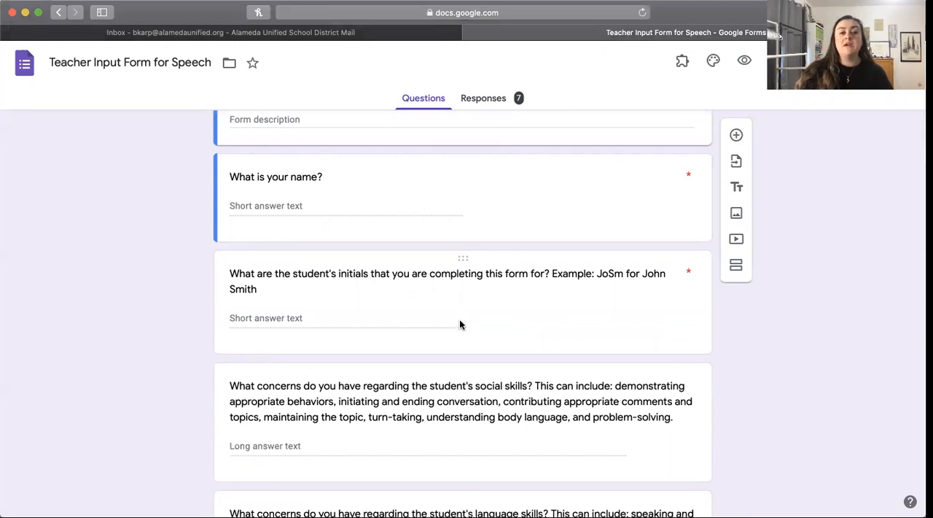
scroll(459, 319, down, 3)
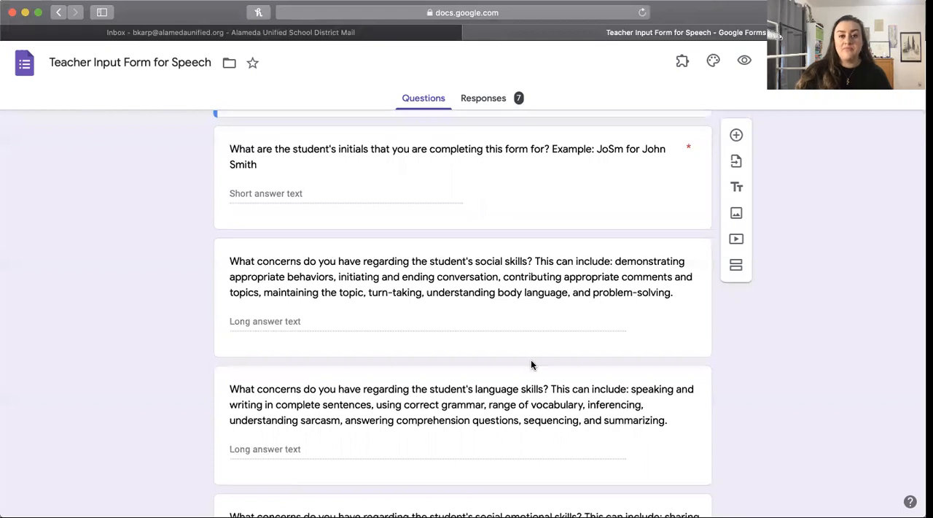
scroll(531, 357, down, 2)
scroll(531, 355, down, 2)
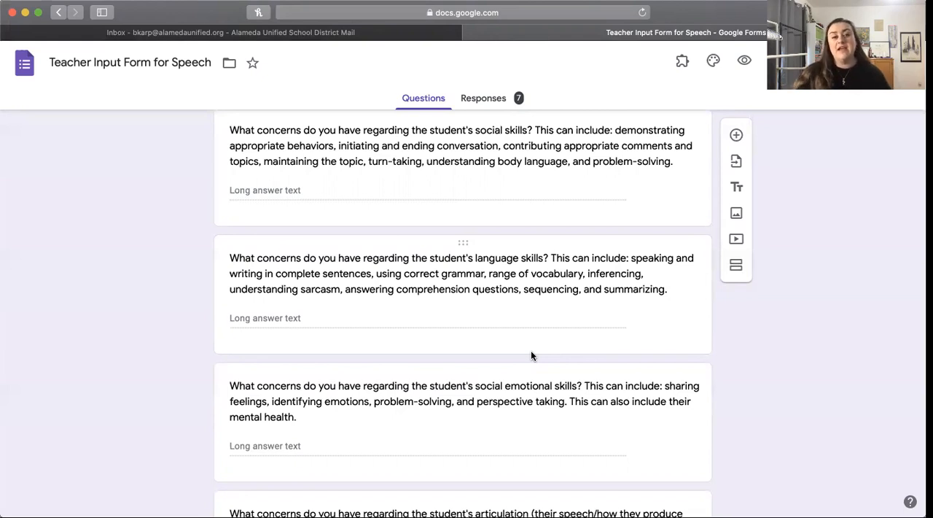
scroll(531, 355, down, 1)
scroll(531, 355, up, 1)
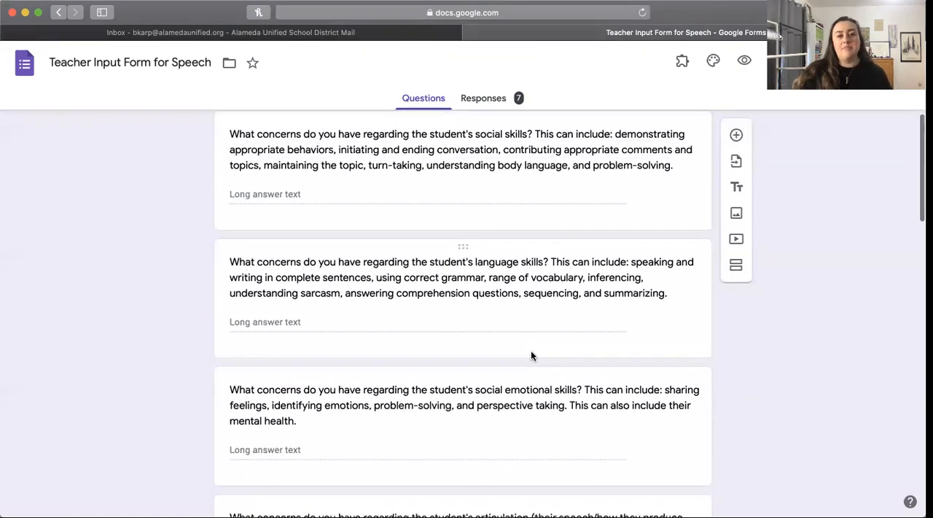
scroll(532, 355, down, 3)
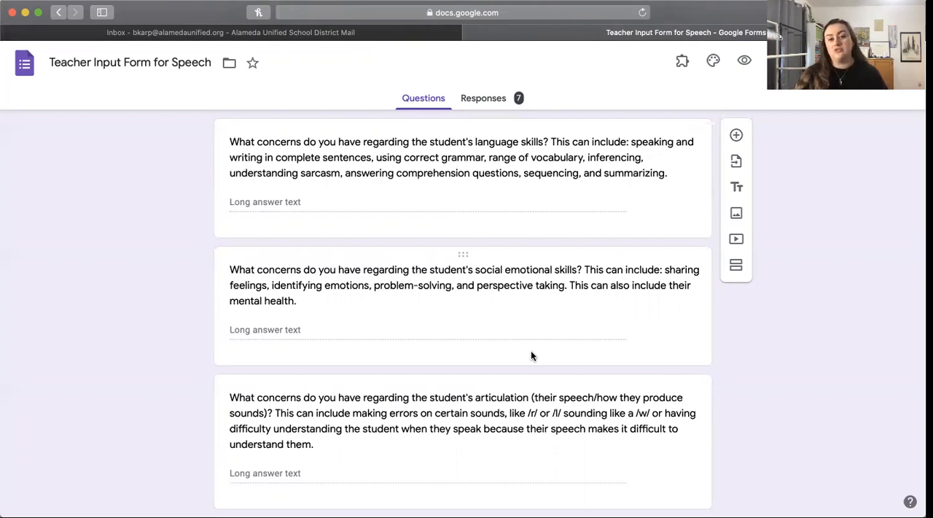
scroll(531, 355, down, 4)
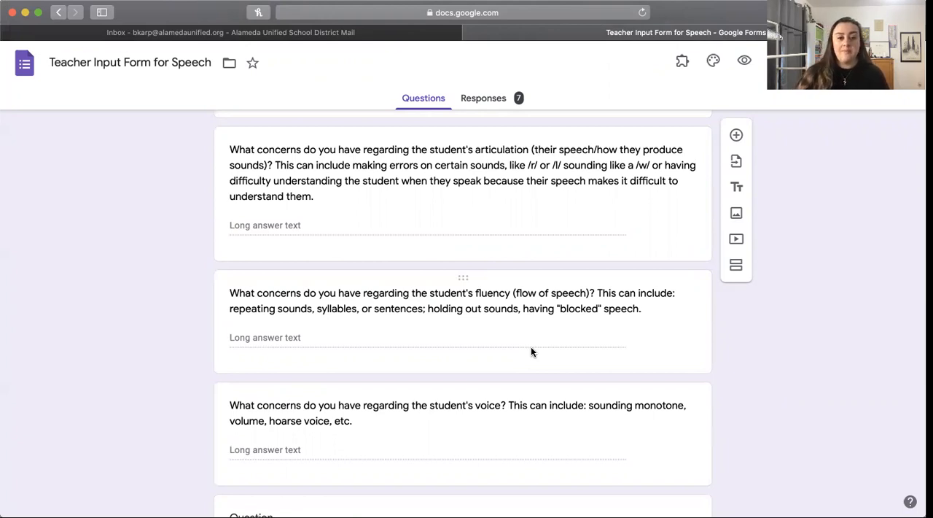
scroll(531, 351, down, 5)
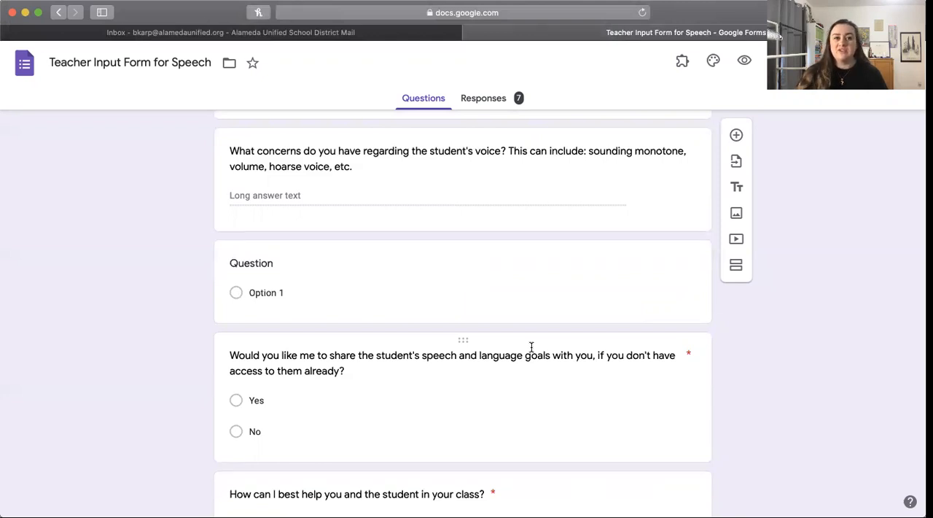
scroll(532, 347, down, 5)
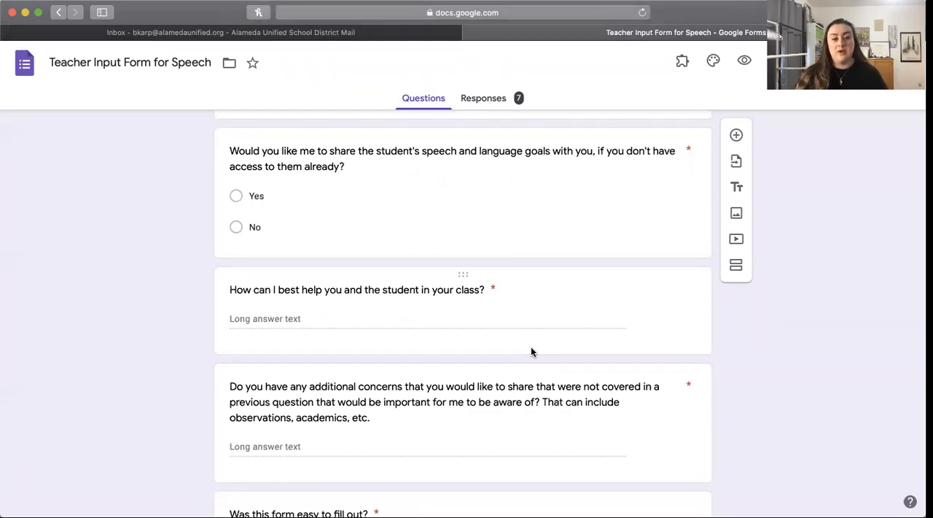
scroll(531, 351, down, 4)
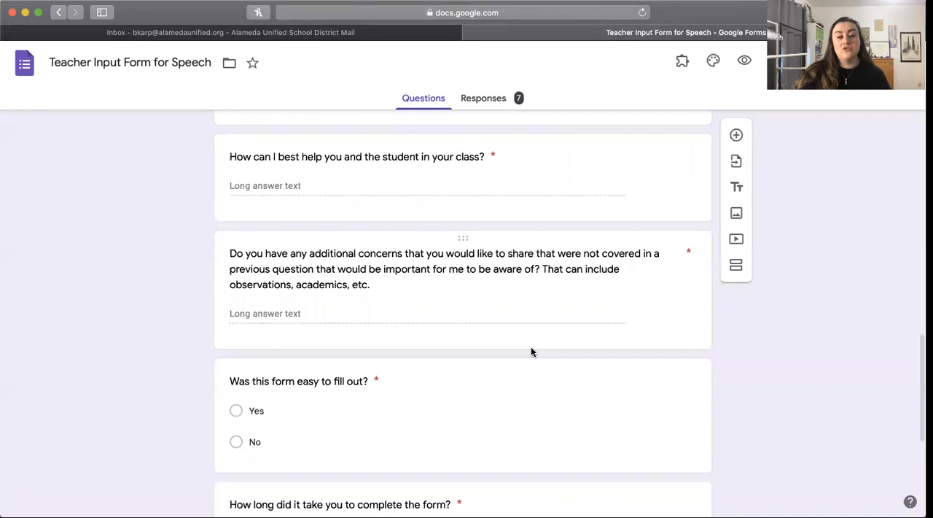
scroll(531, 351, down, 2)
scroll(531, 351, down, 1)
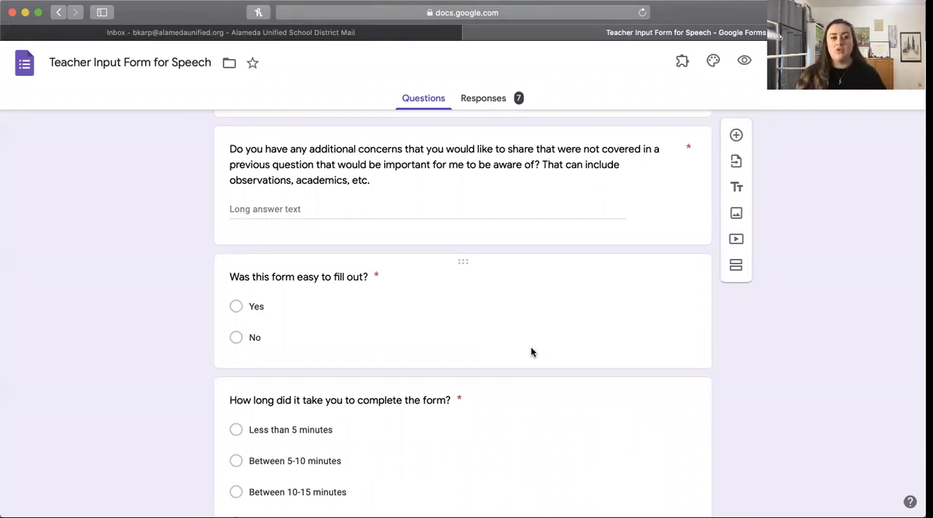
scroll(531, 352, down, 5)
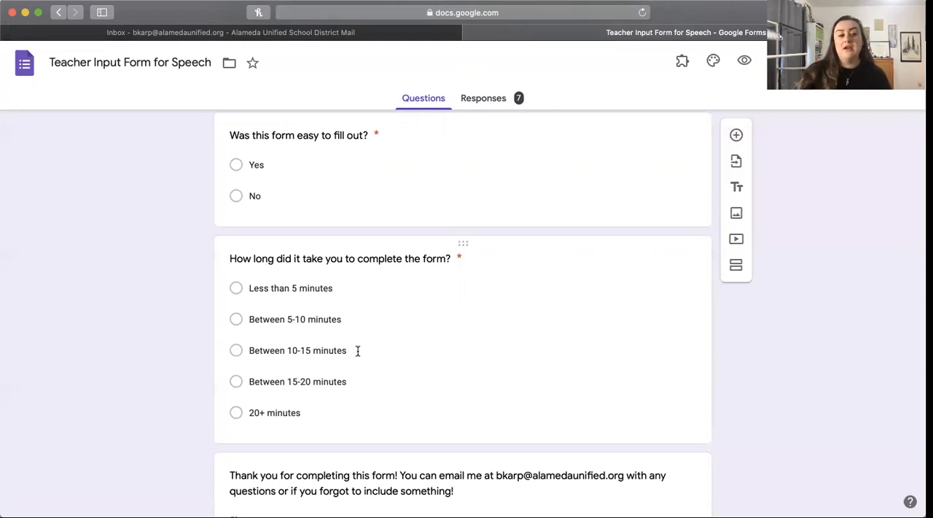
scroll(357, 351, down, 2)
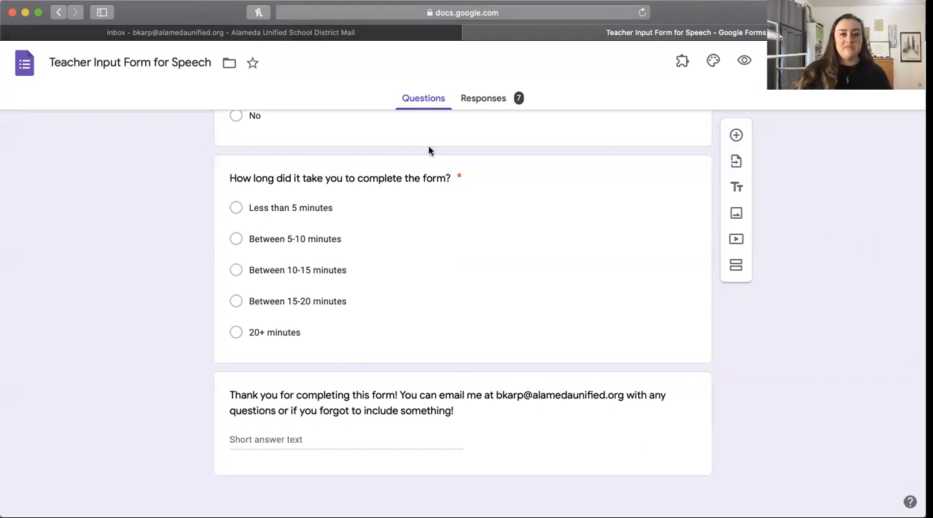
scroll(209, 219, up, 15)
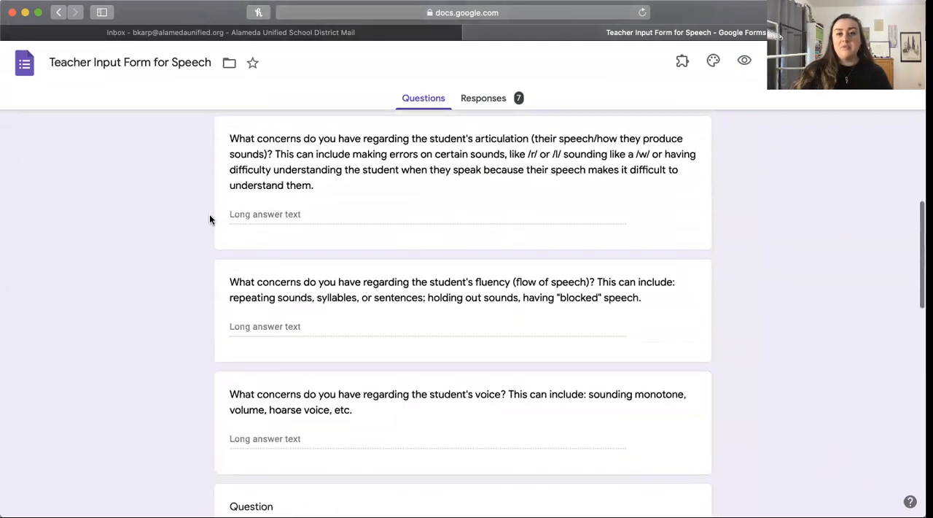
scroll(209, 219, up, 10)
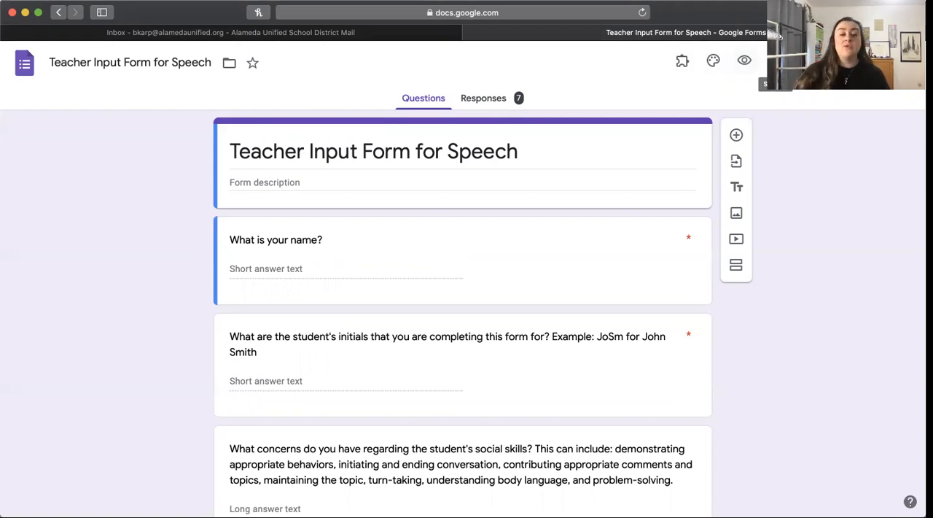
Step: Enable the progress bar in the form's presentation settings and save the settings
click(776, 61)
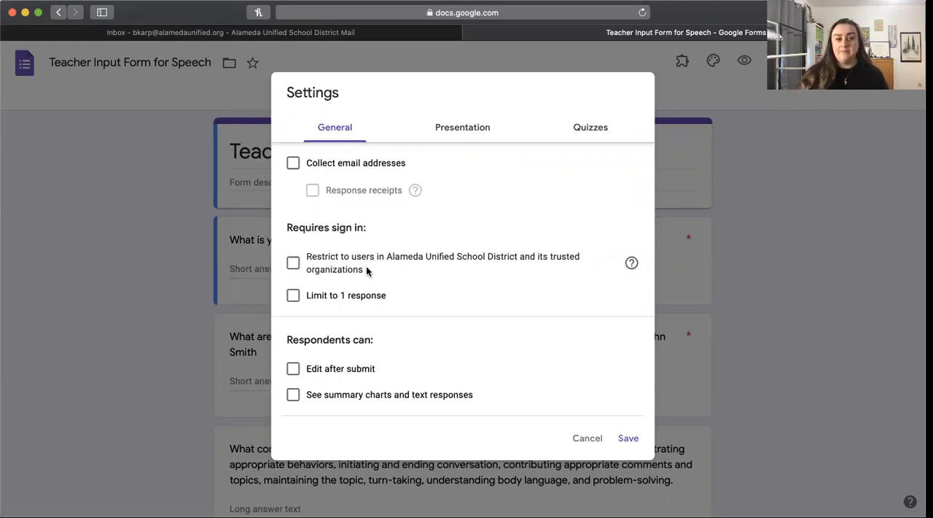
click(447, 127)
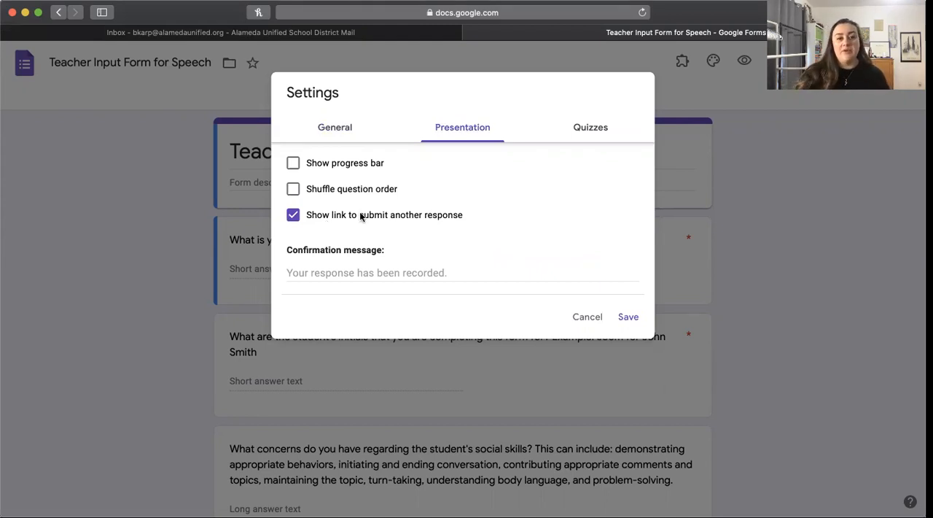
click(292, 162)
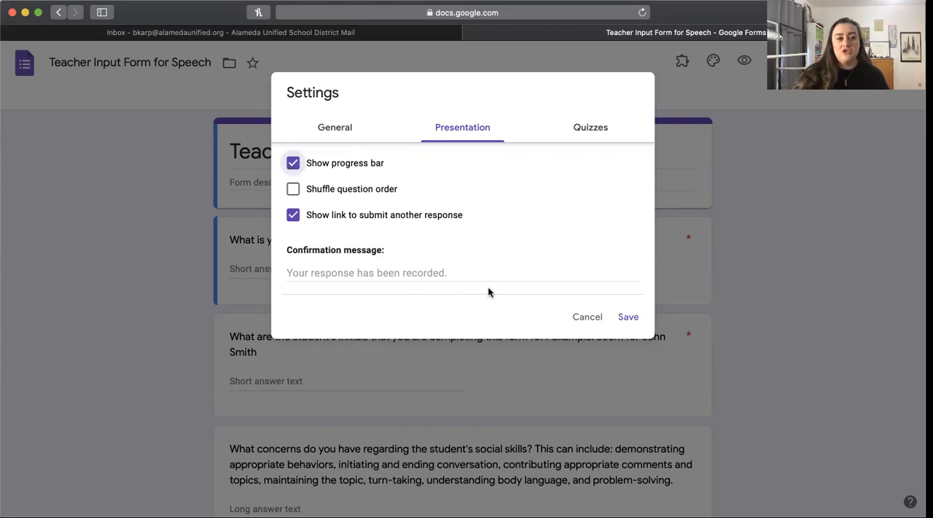
click(627, 318)
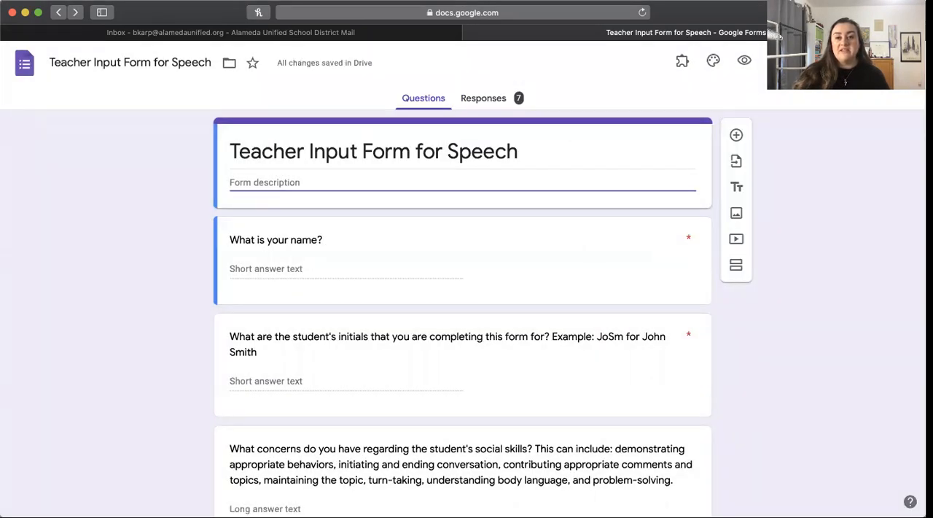
Step: Examine the form's sending options and its additional actions, leaving both without making changes
click(839, 62)
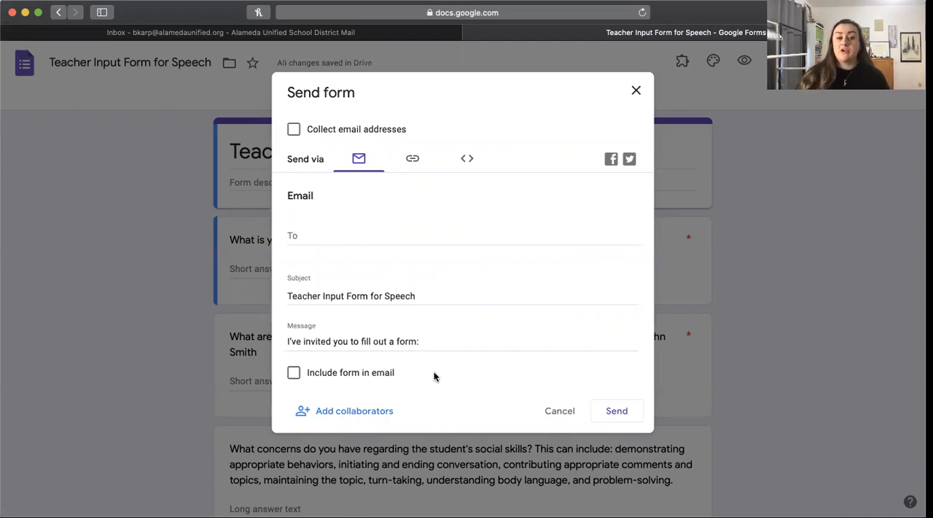
click(636, 91)
click(874, 62)
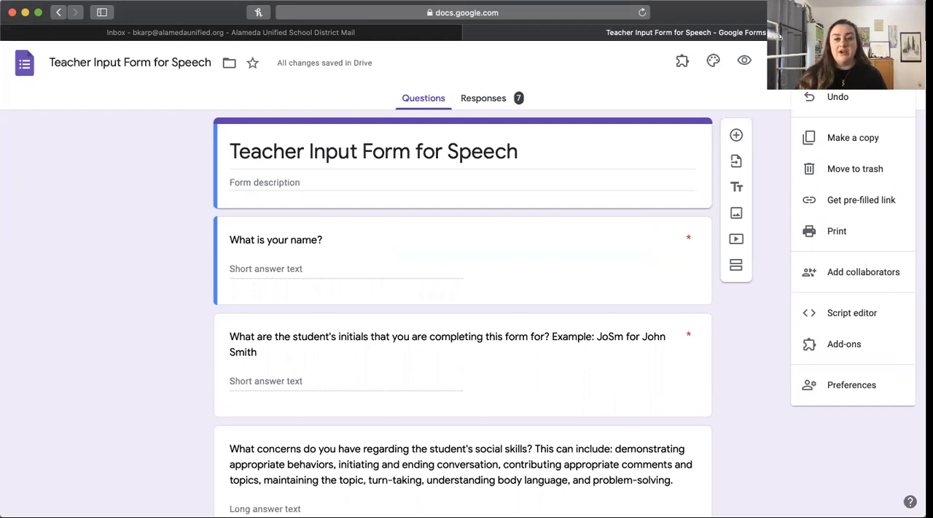
click(793, 443)
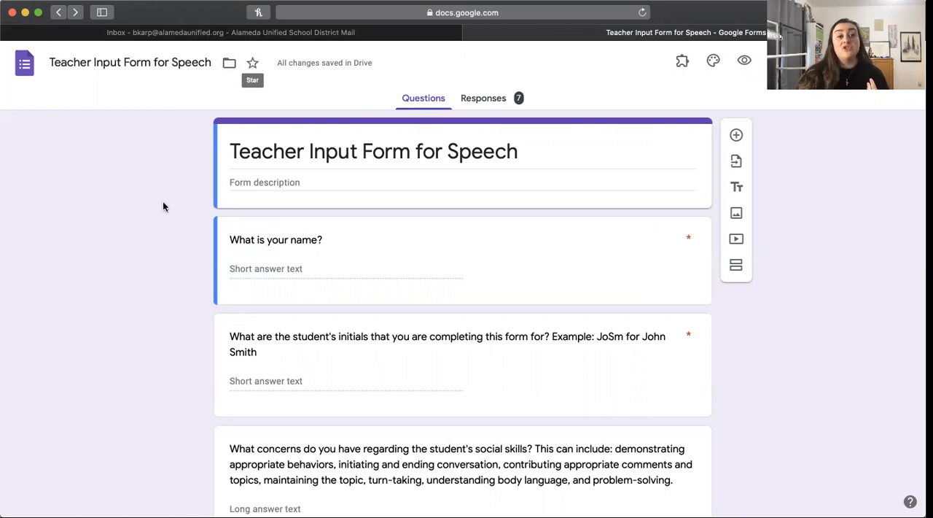
Step: Return to the forms overview, look through the recent forms, and create a new blank form
click(22, 62)
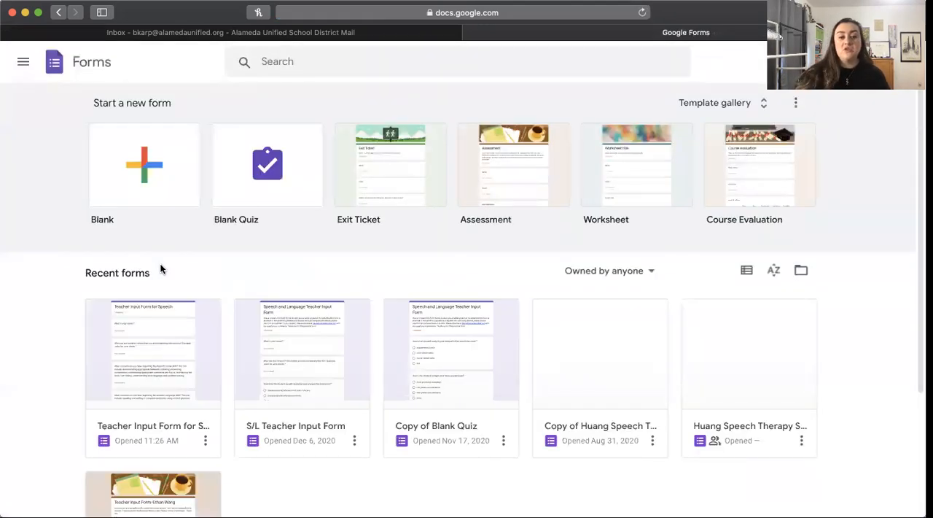
scroll(162, 269, down, 2)
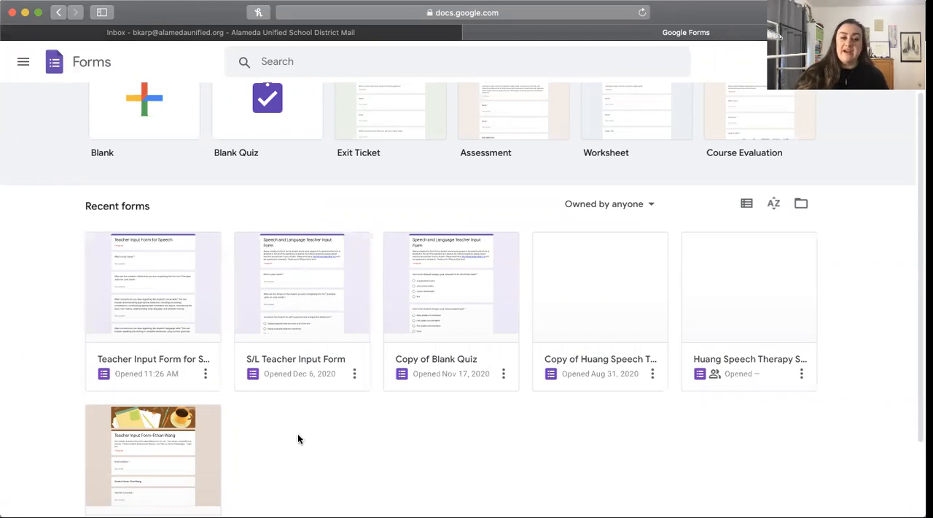
scroll(298, 439, up, 2)
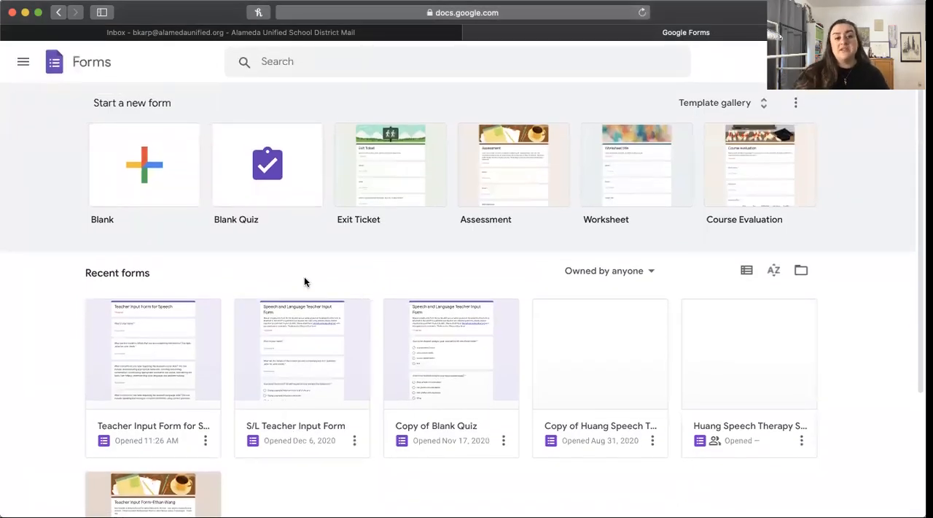
click(172, 152)
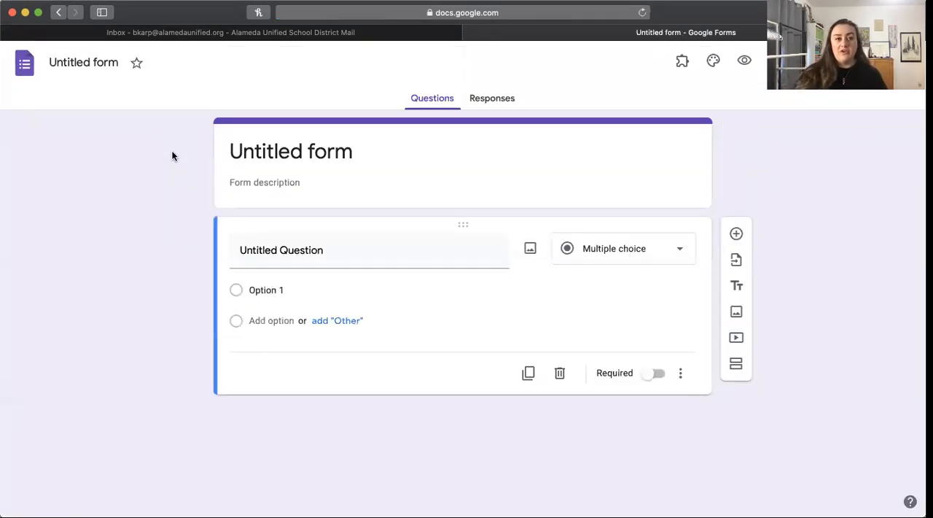
Step: Rename the untitled form as "Example Form for Video" and apply the same name to its title heading
click(113, 63)
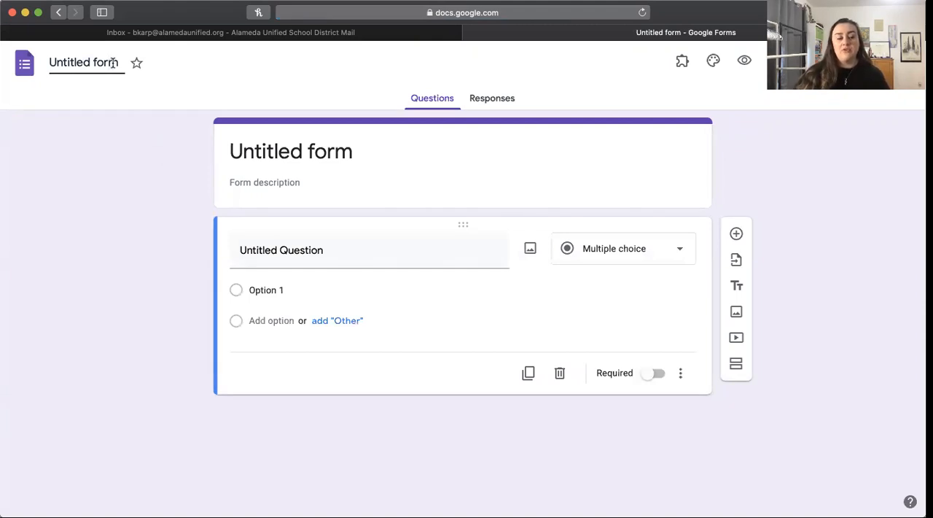
key(BackSpace)
key(BackSpace)
key(BackSpace)
key(BackSpace)
key(BackSpace)
key(BackSpace)
key(BackSpace)
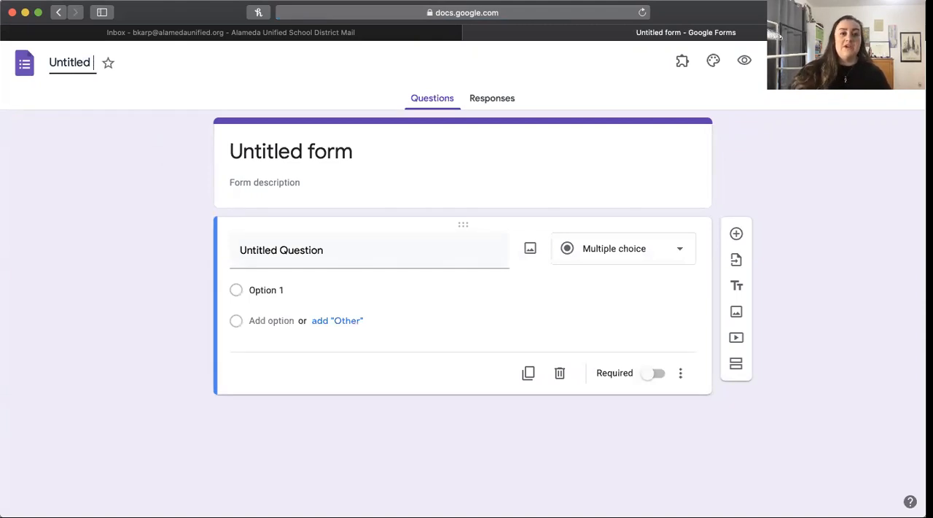
key(BackSpace)
key(BackSpace)
key(BackSpace)
key(BackSpace)
key(BackSpace)
key(BackSpace)
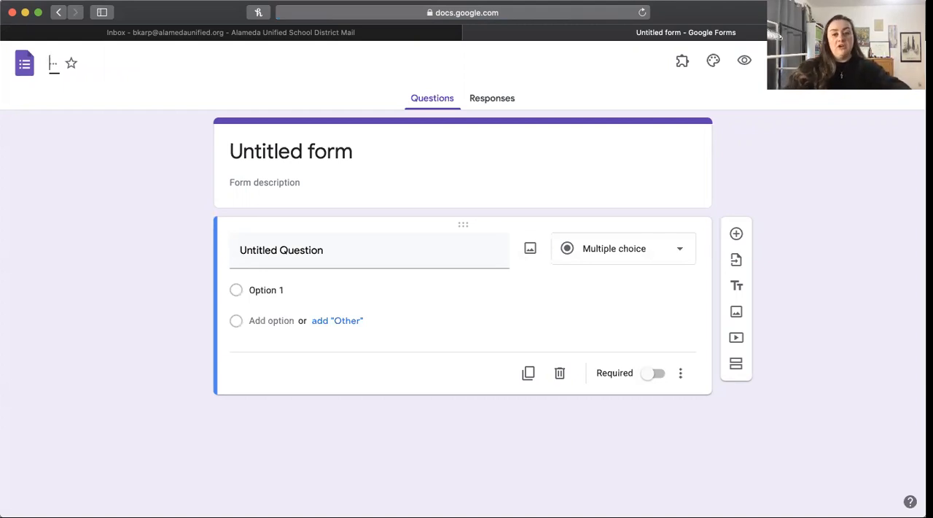
text(Exampl)
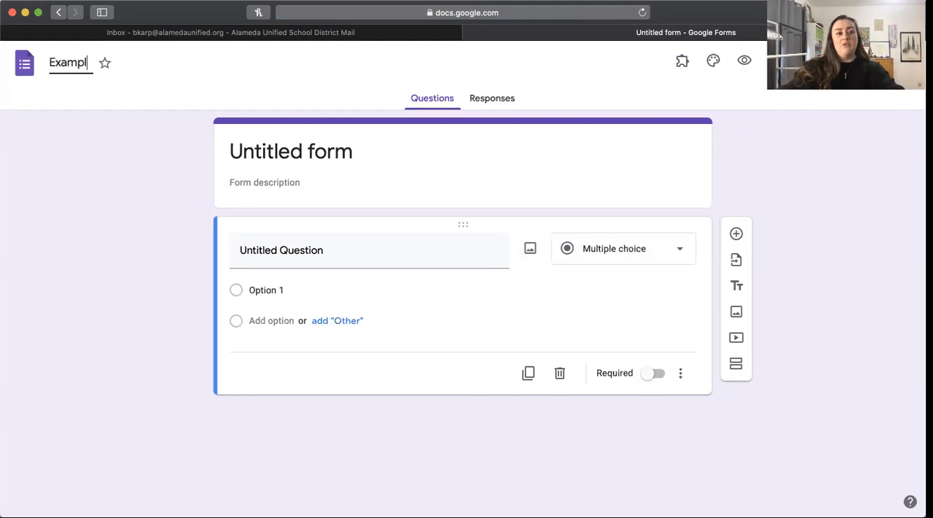
text(e Form for Video)
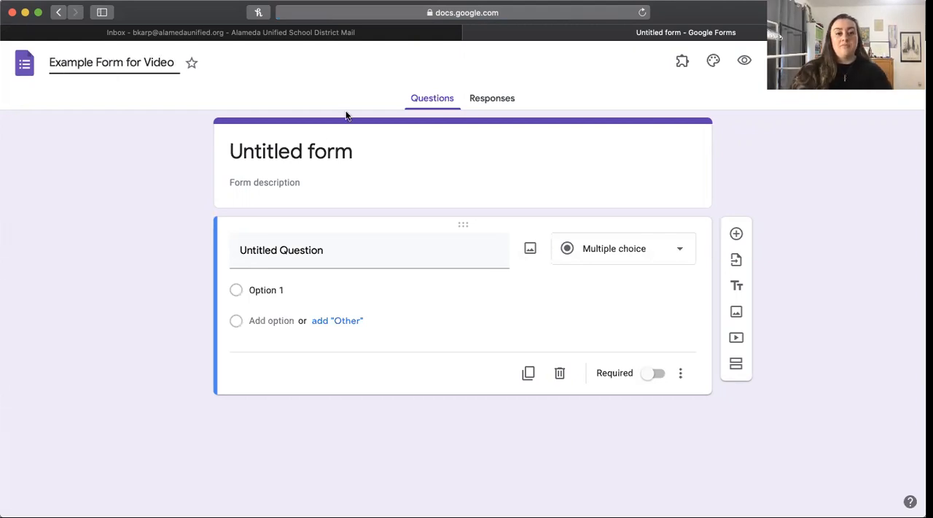
click(314, 151)
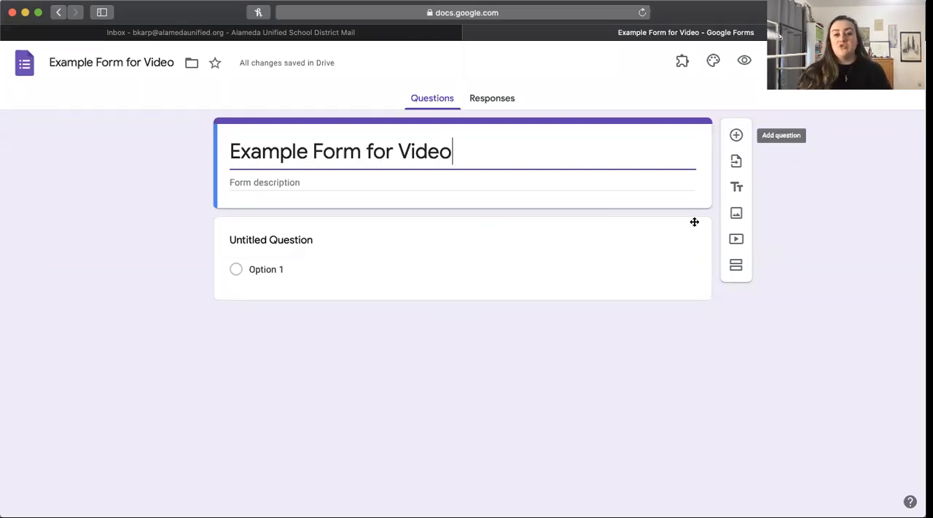
Step: Title the first question "Do you like this video?" and add the suggested answers Yes, No and Maybe
click(312, 242)
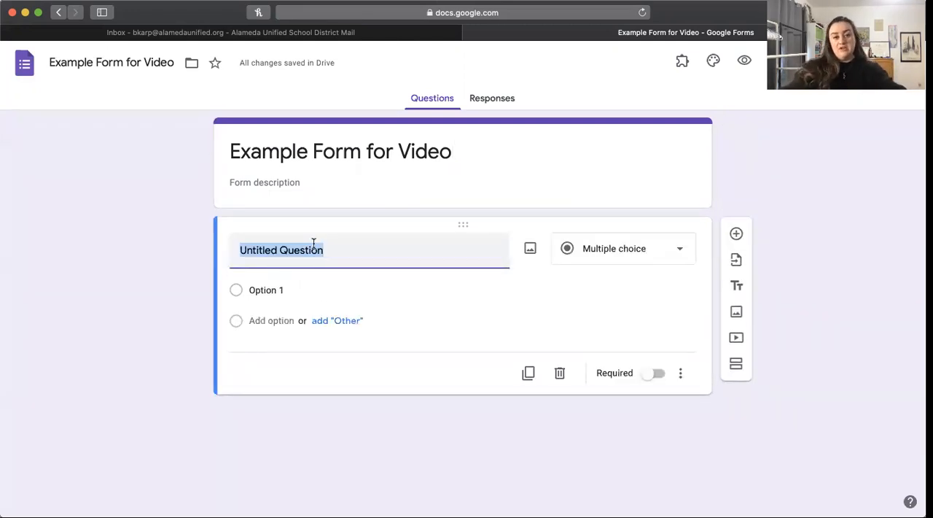
text(Do you like this video?)
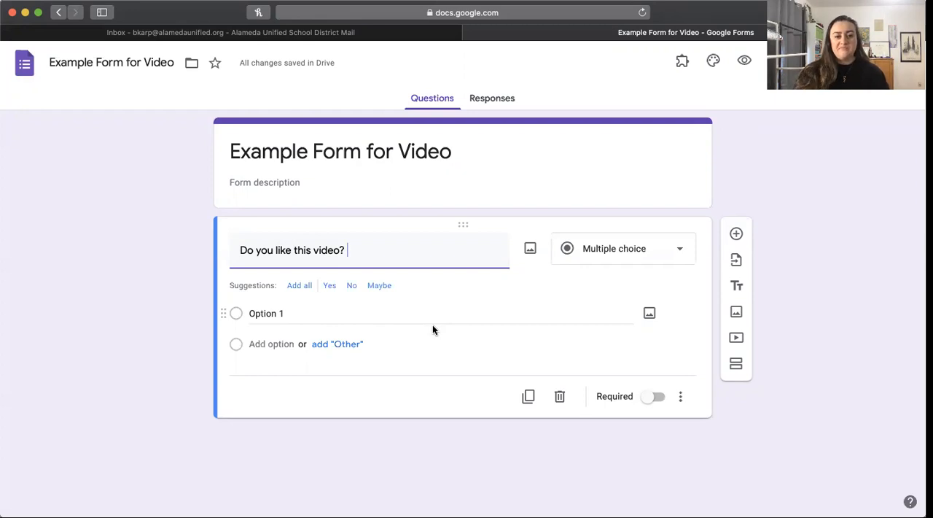
click(329, 286)
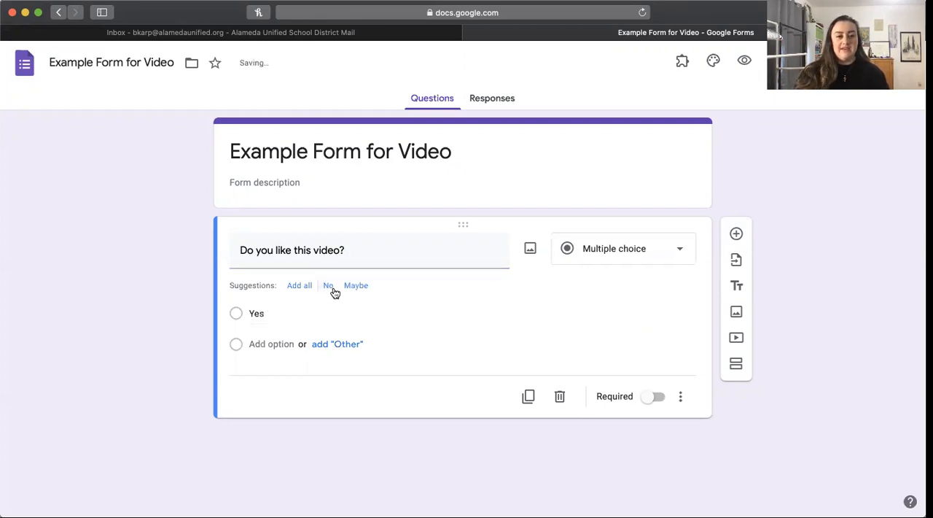
click(330, 286)
click(299, 282)
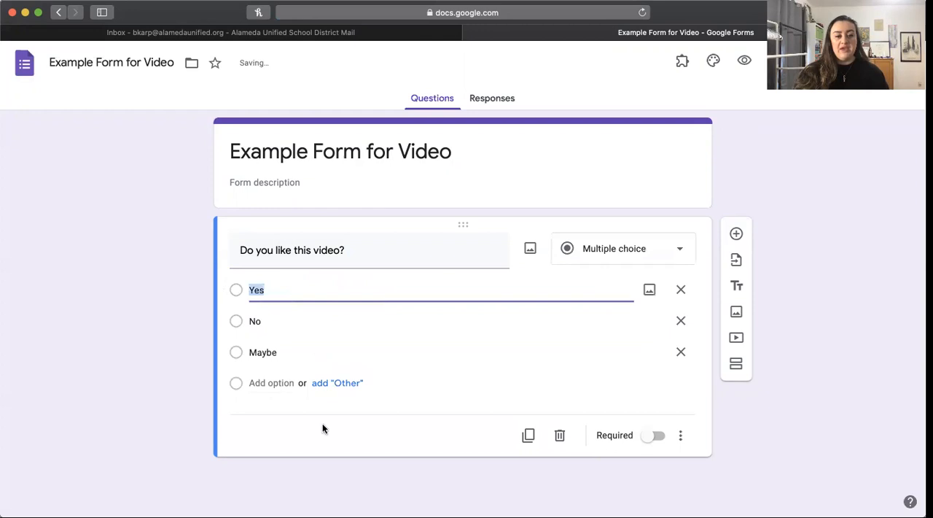
Step: Add a fourth answer option "Kind of" to the question and remove it again
click(272, 384)
text(Kind of)
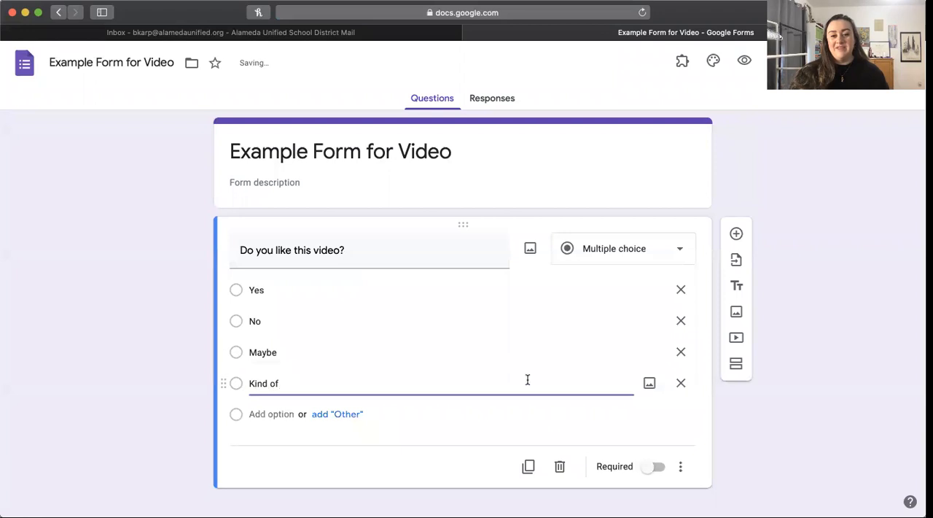
click(519, 426)
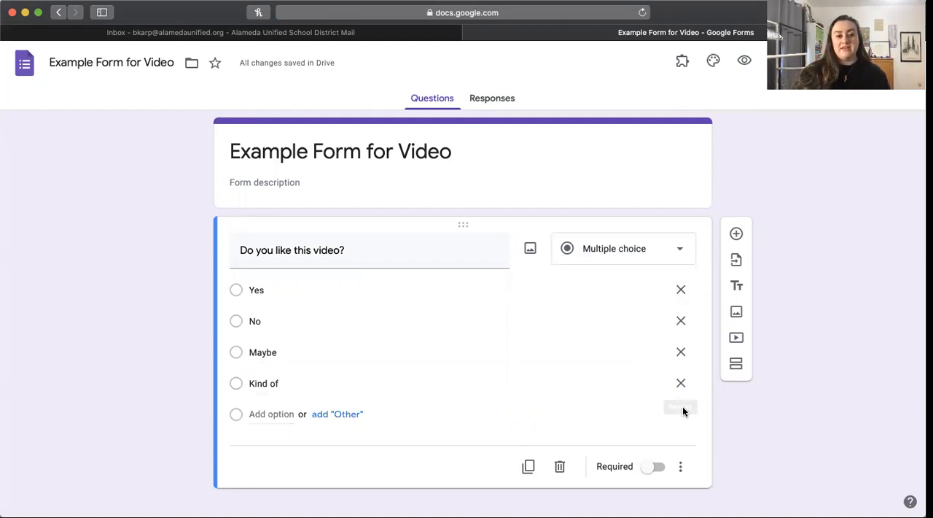
click(681, 384)
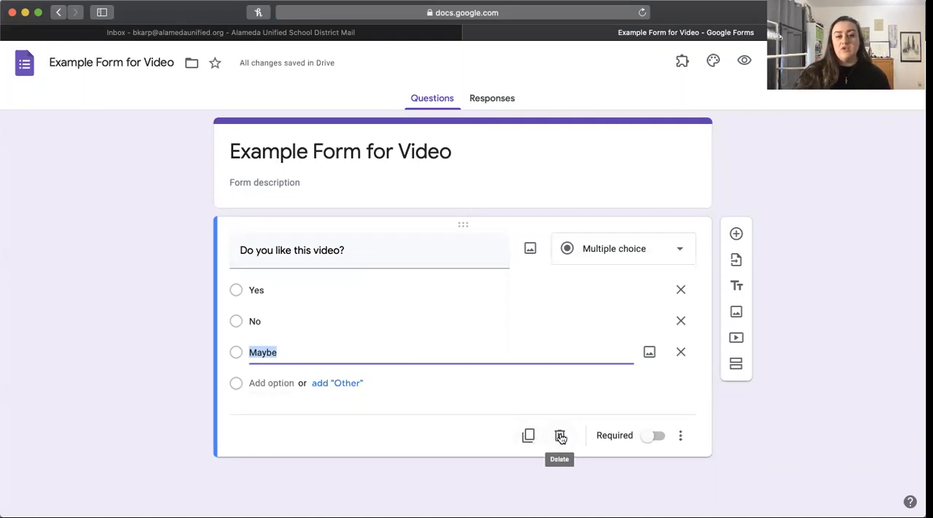
Step: Make the question required and look at its additional options without choosing any
click(656, 436)
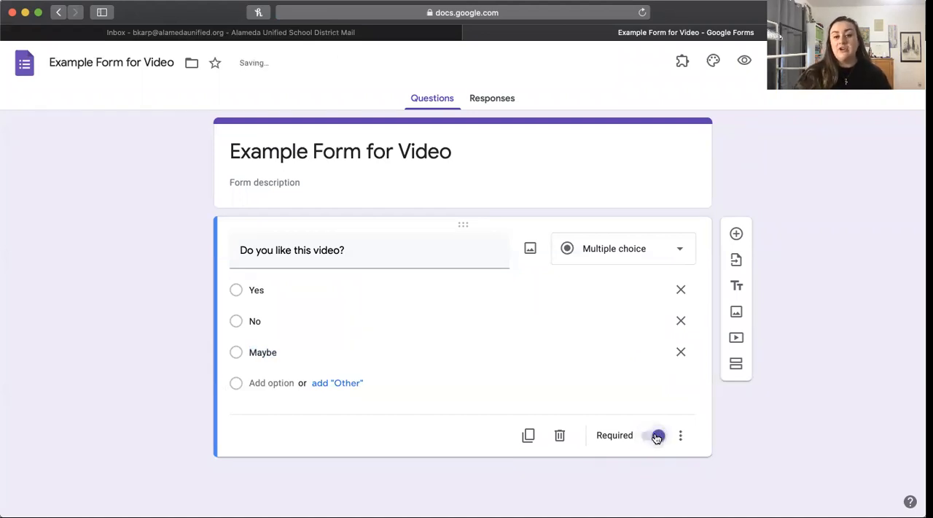
click(679, 440)
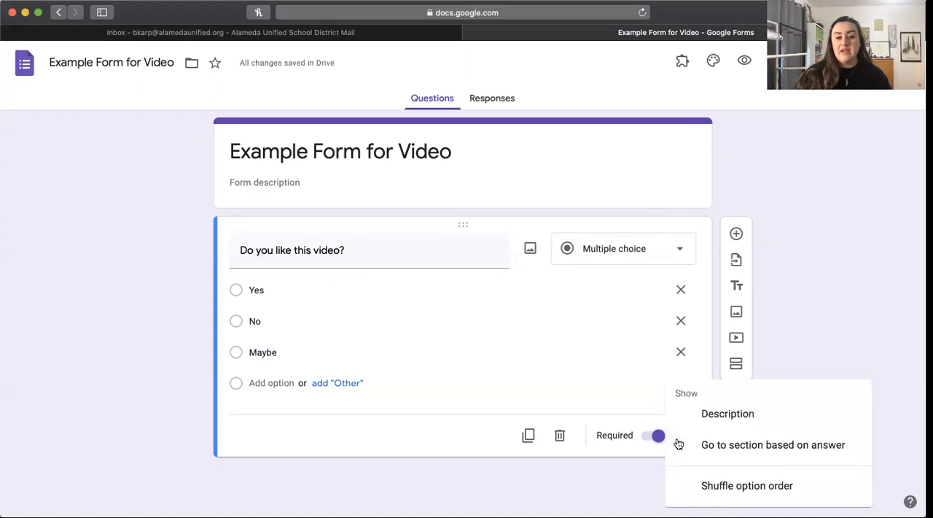
click(647, 481)
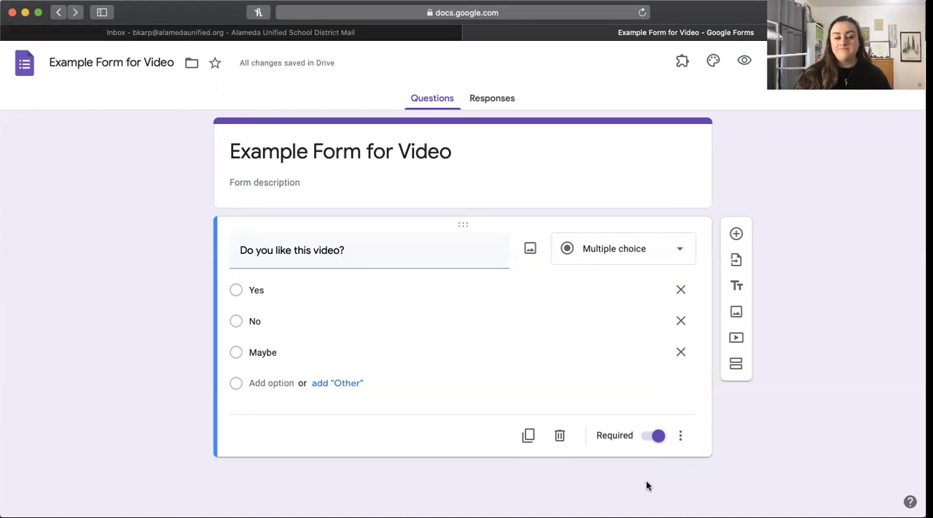
Step: Try the Paragraph and Short answer types on the "Do you like this video?" question
click(684, 250)
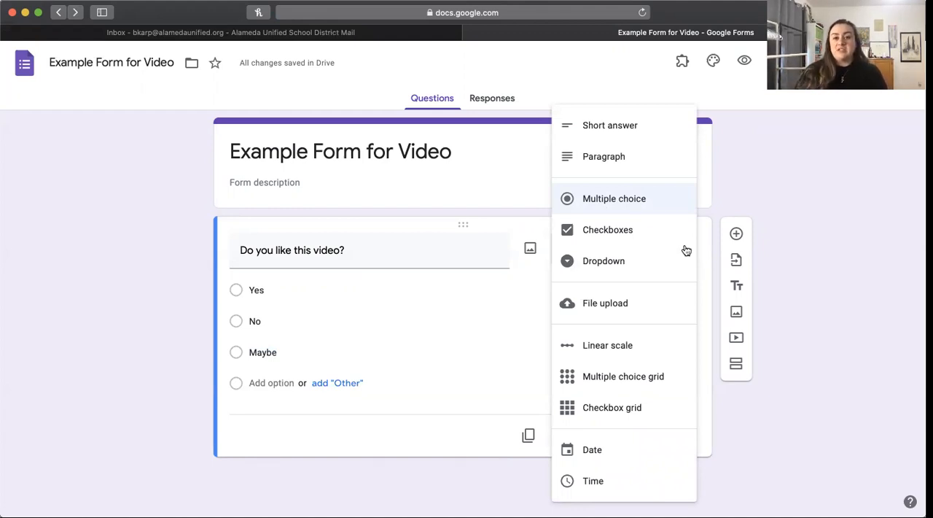
click(622, 161)
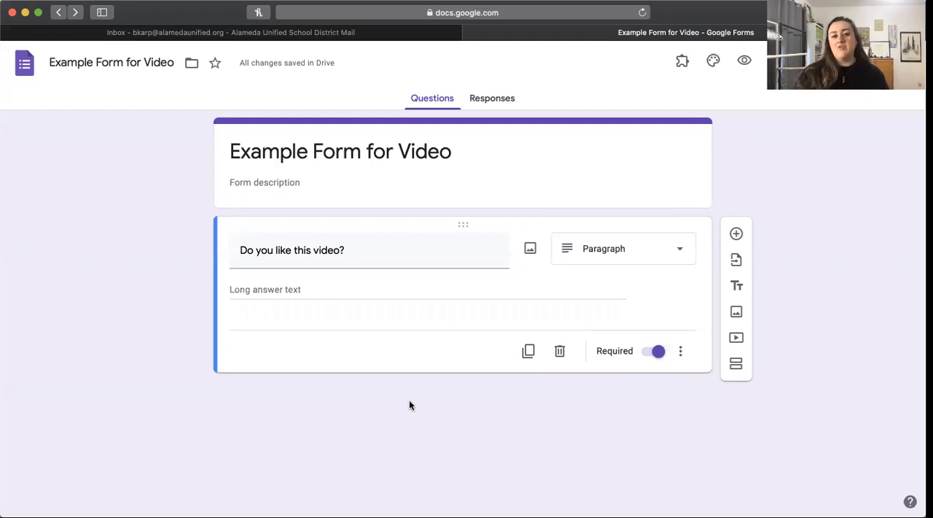
click(673, 263)
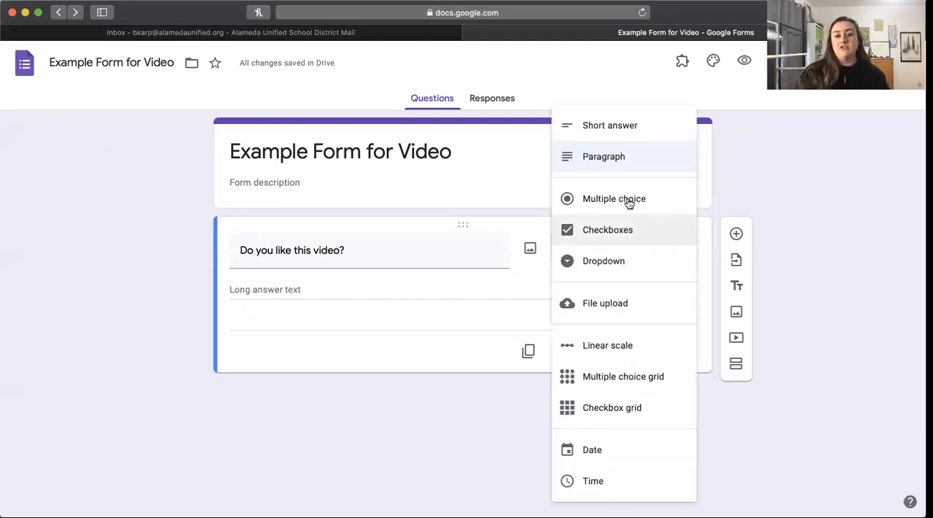
click(614, 130)
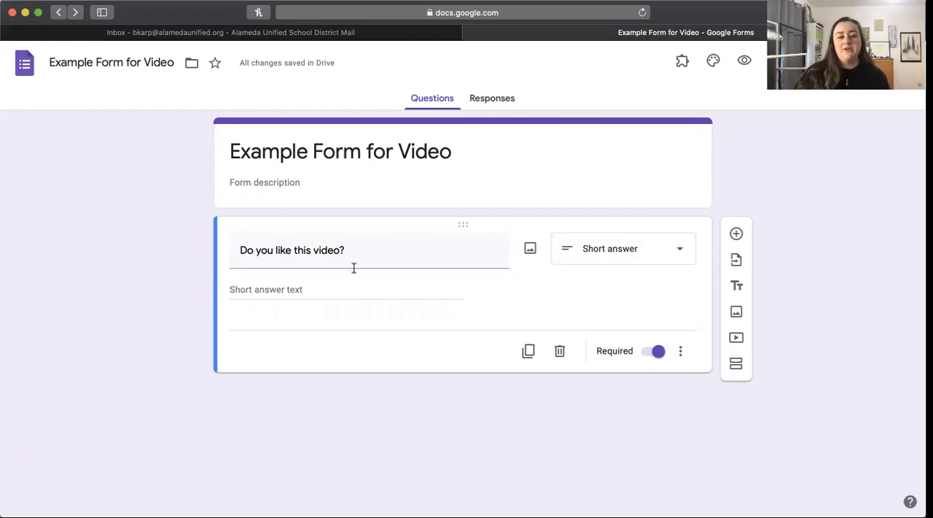
Step: Change the question type to Checkboxes and retitle the question "What type of videos do you like?"
click(677, 248)
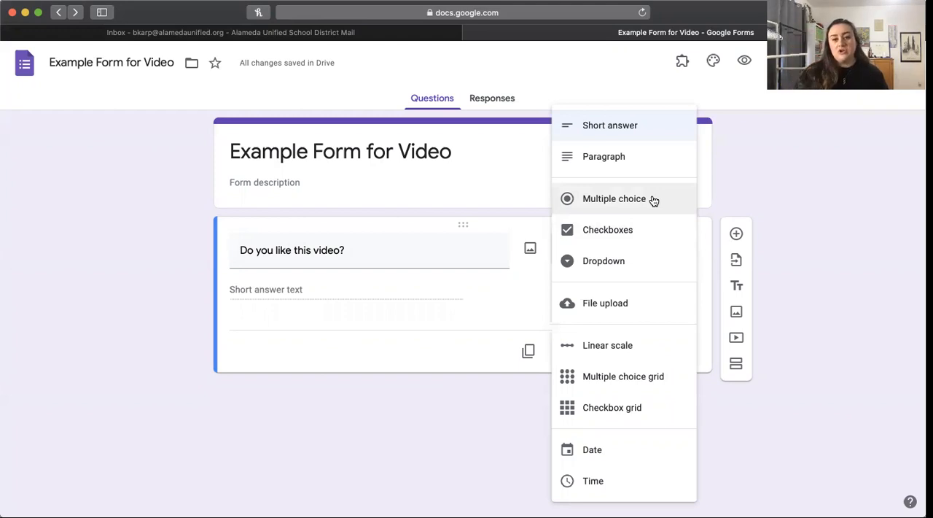
click(620, 232)
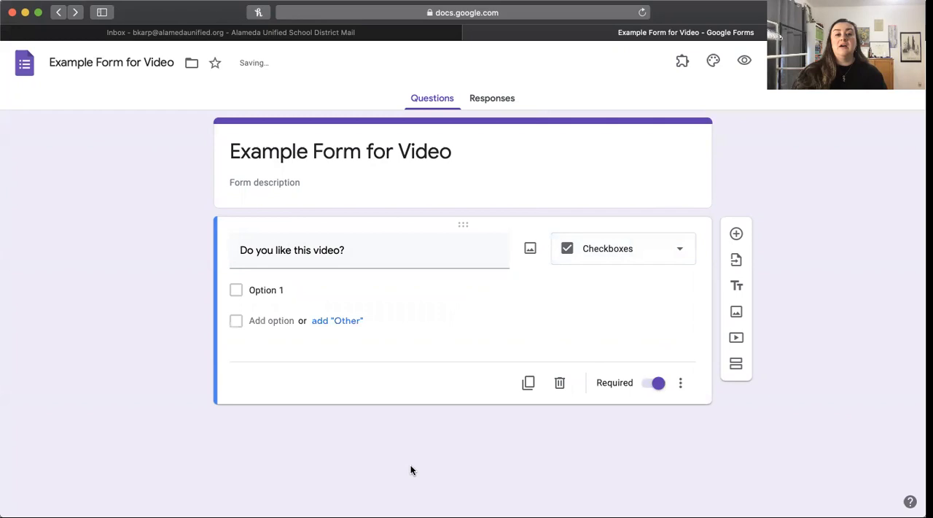
triple_click(348, 252)
key(BackSpace)
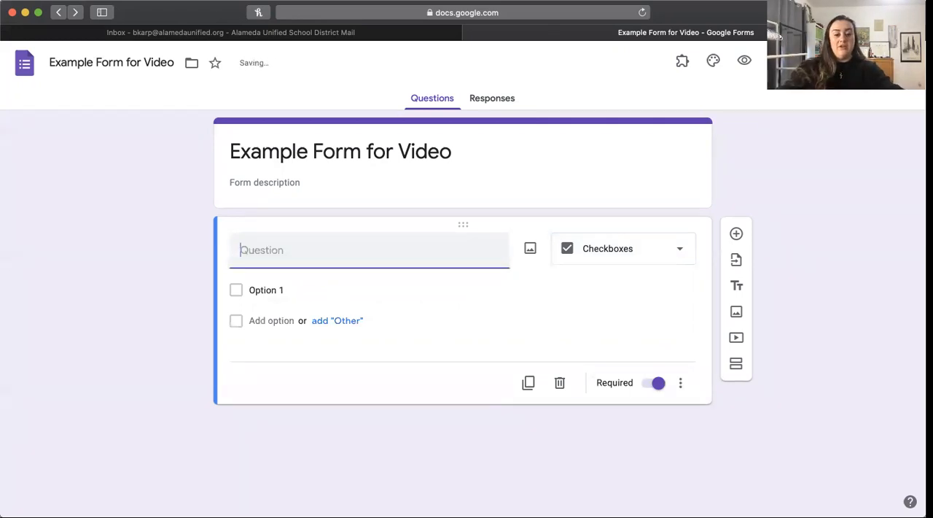
text(What typ)
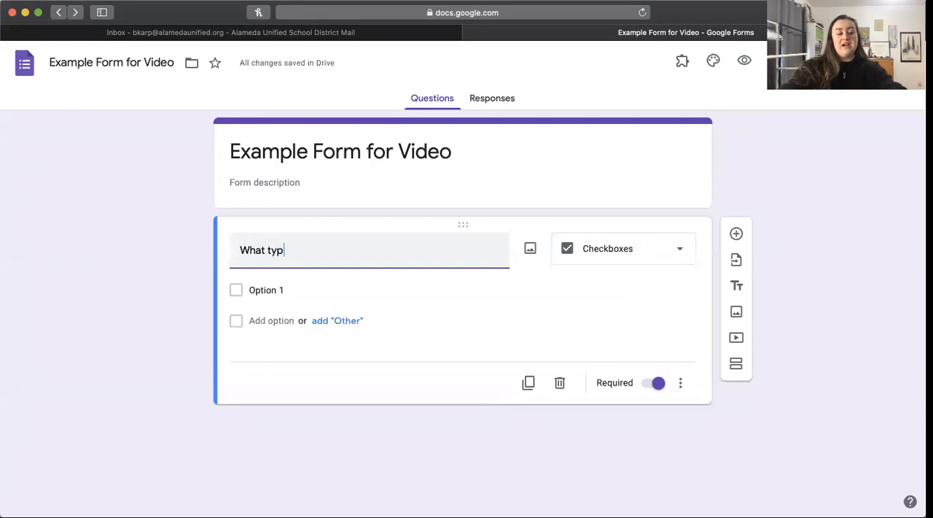
text(e of videos do)
key(BackSpace)
key(BackSpace)
key(BackSpace)
text(s do you like?)
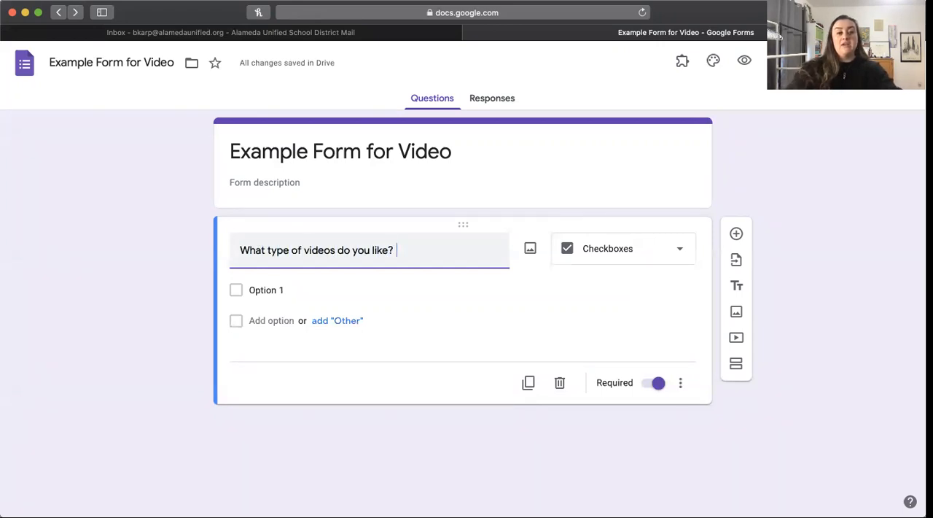
Step: Enter the options "Short ones", "Long ones", "Vlogs" and "Tutorials", and switch the question type to Dropdown
click(281, 289)
text(Short ones)
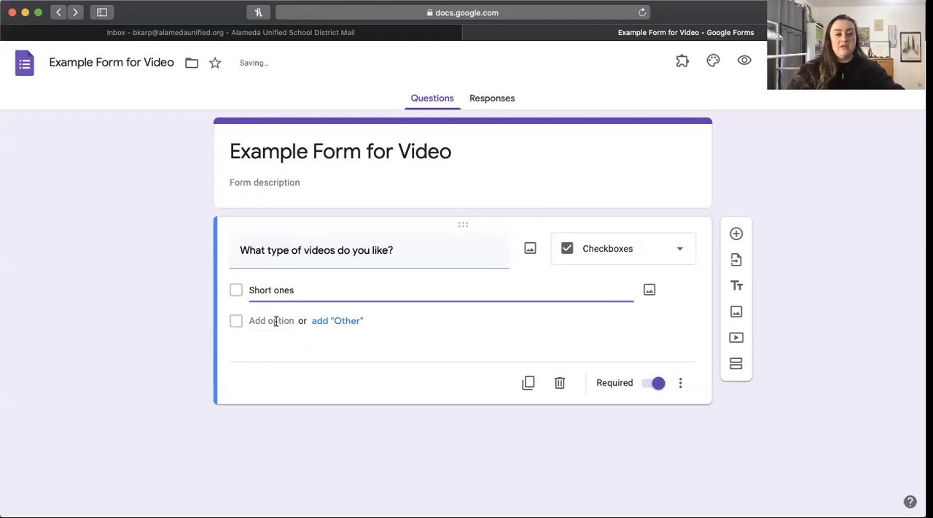
click(276, 321)
text(Long ones)
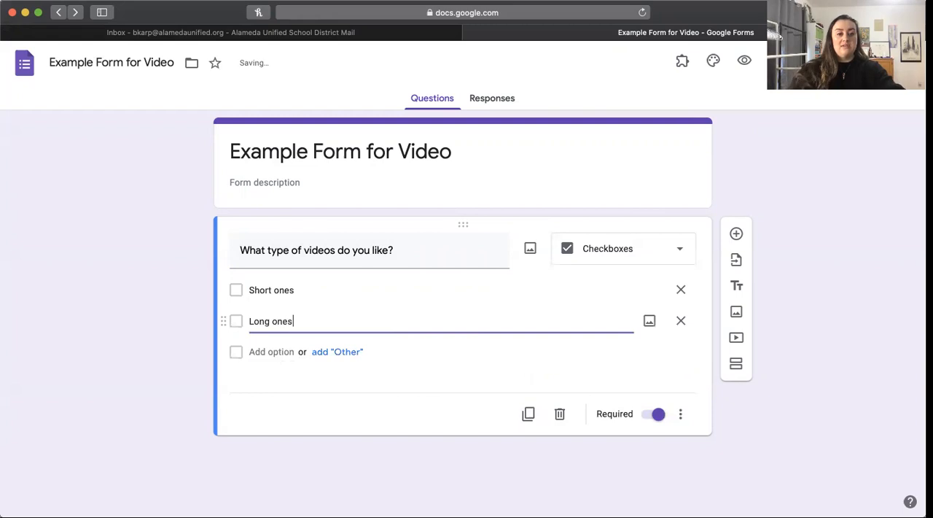
click(256, 352)
text(Vlogs)
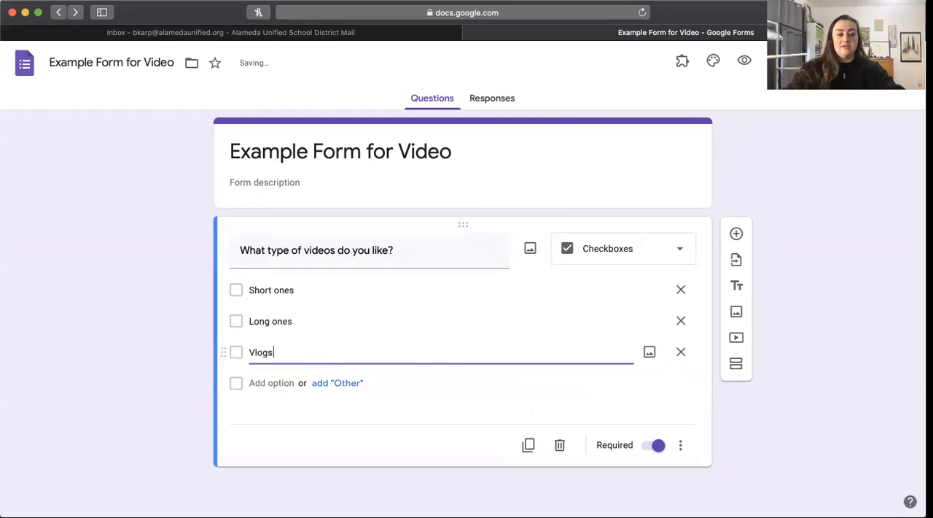
click(267, 383)
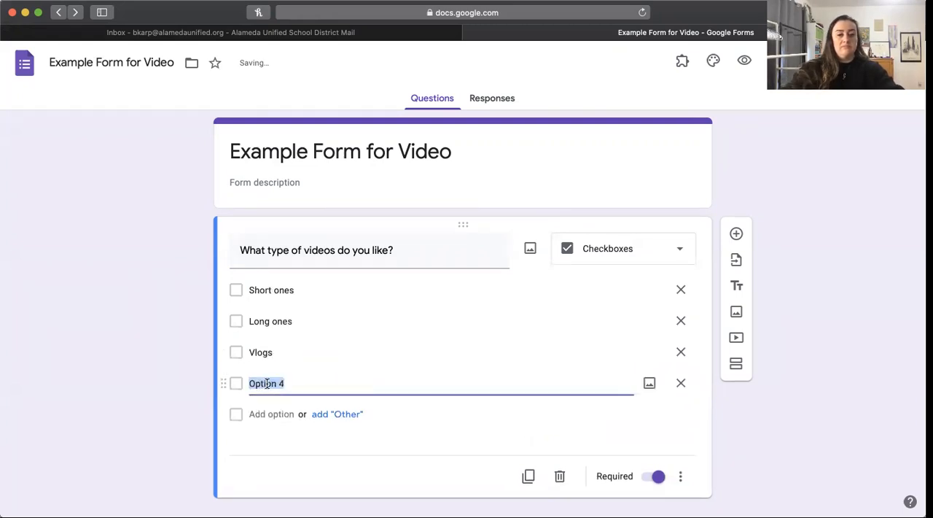
text(Tutorials)
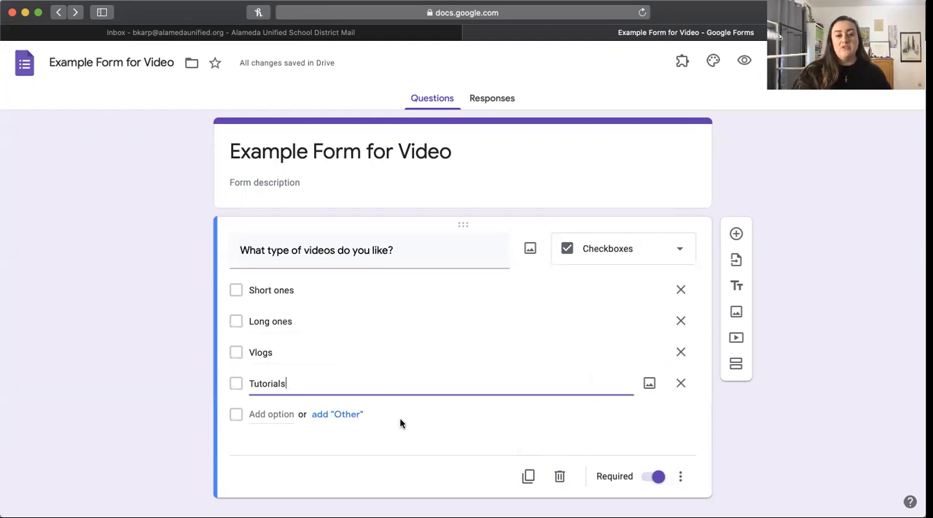
click(675, 251)
click(589, 274)
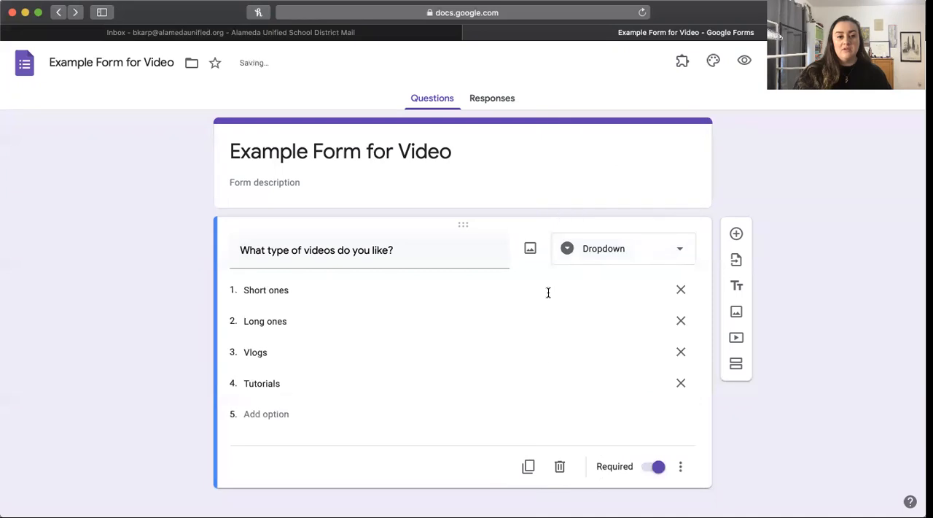
Step: Change the question type to Linear scale and retitle it "On a scale of 1 to 5, how much do you like this video?"
click(666, 252)
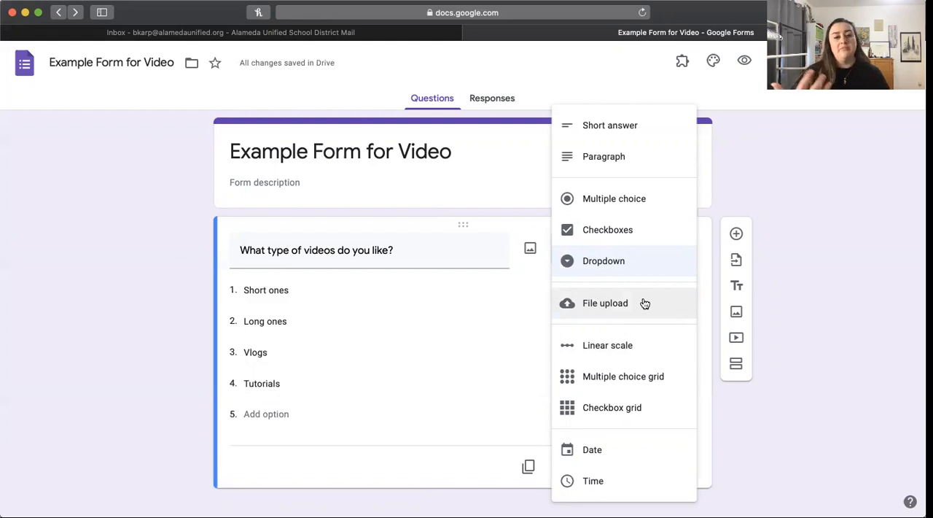
click(623, 343)
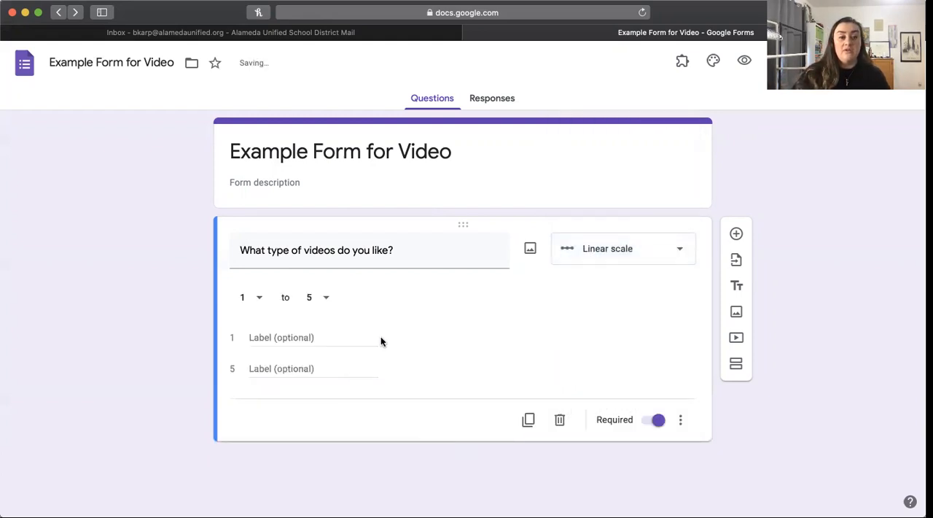
triple_click(407, 253)
key(BackSpace)
text(On a sc)
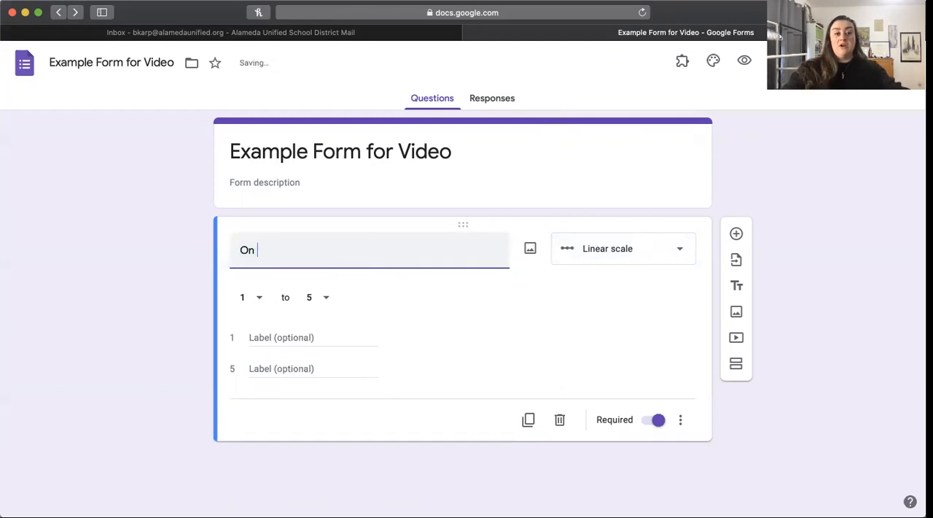
text(ale of 1 to 5)
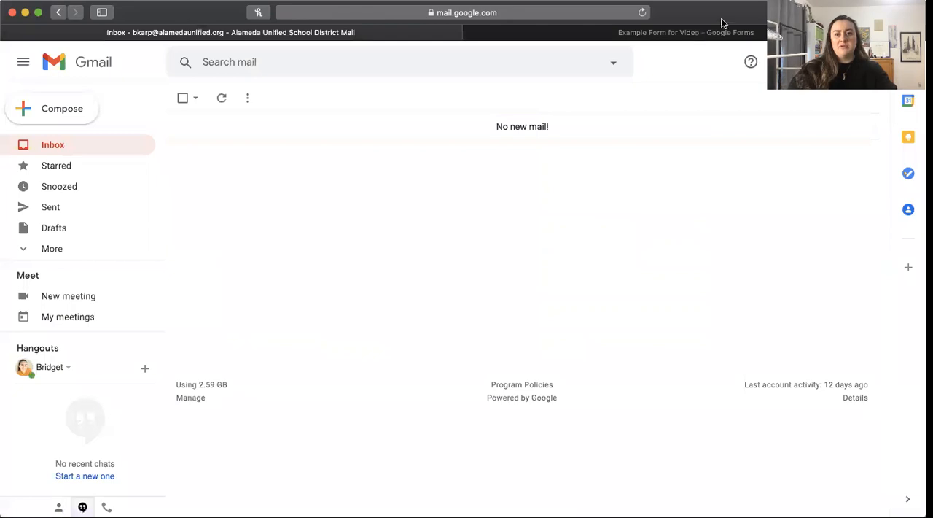
click(711, 35)
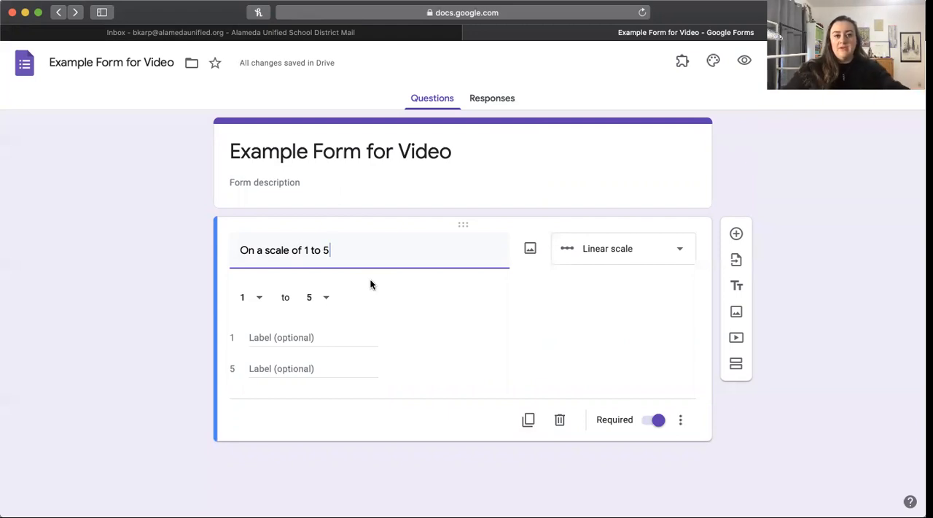
text(, how m)
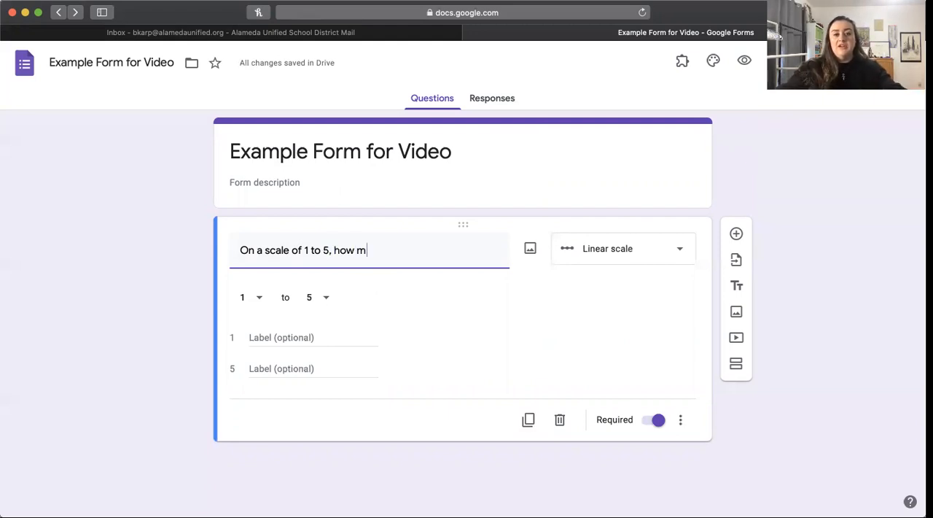
text(uch do you like this viee)
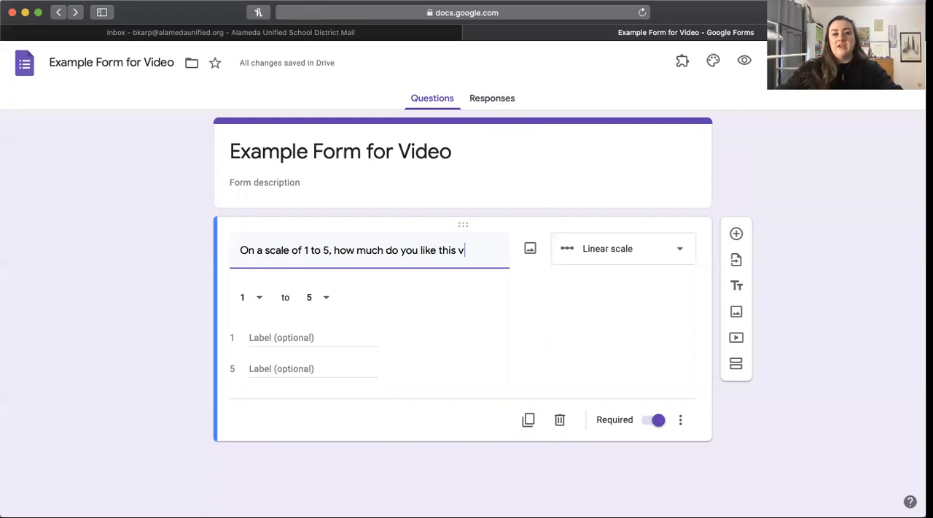
key(BackSpace)
key(BackSpace)
text(deo?)
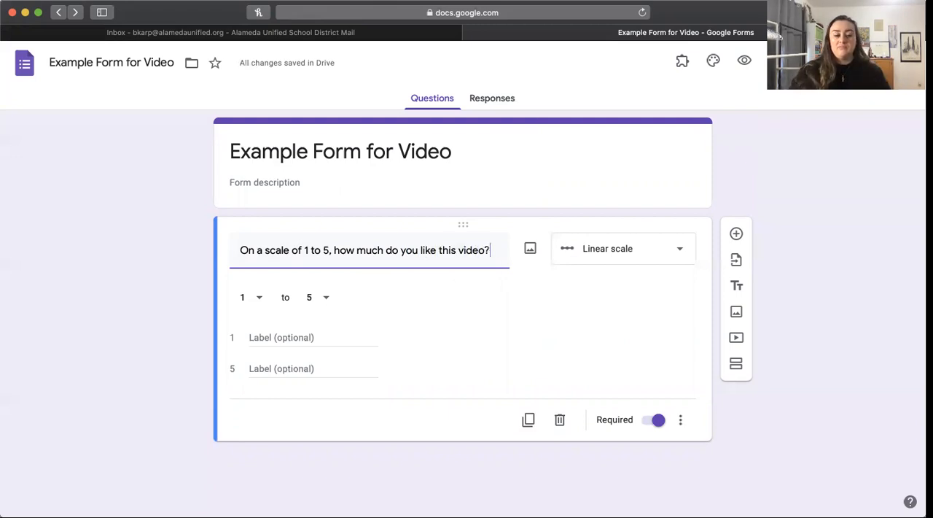
Step: Label the linear scale's ends "hate it" for 1 and "love it!" for 5, and try the Multiple choice grid type
click(265, 337)
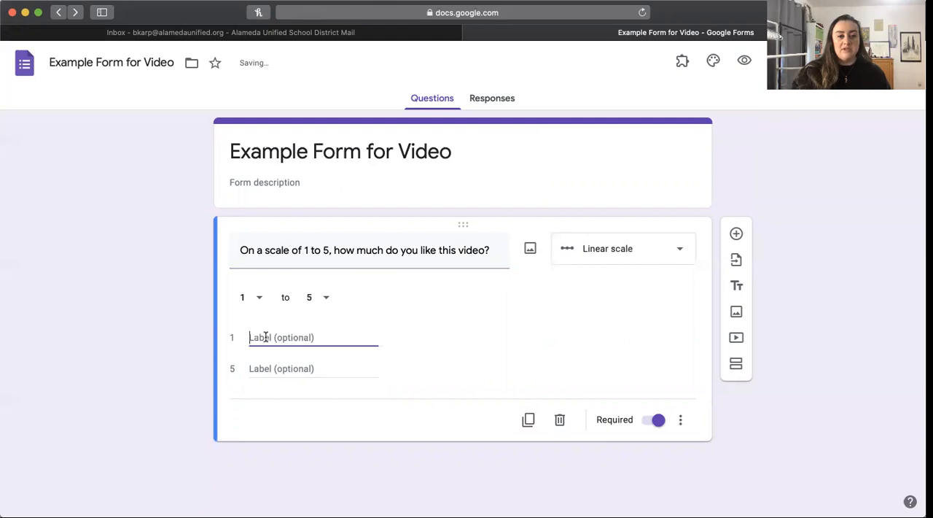
text(hate it)
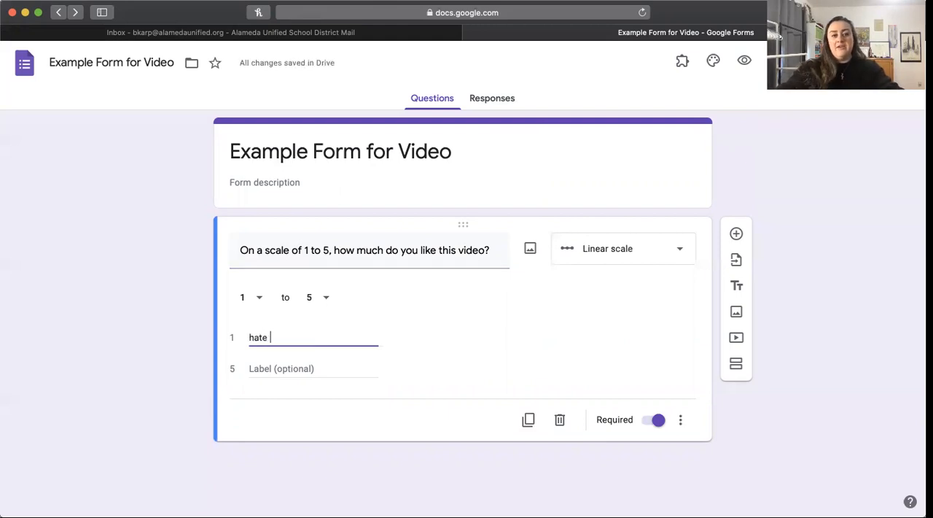
click(258, 368)
text(love it!)
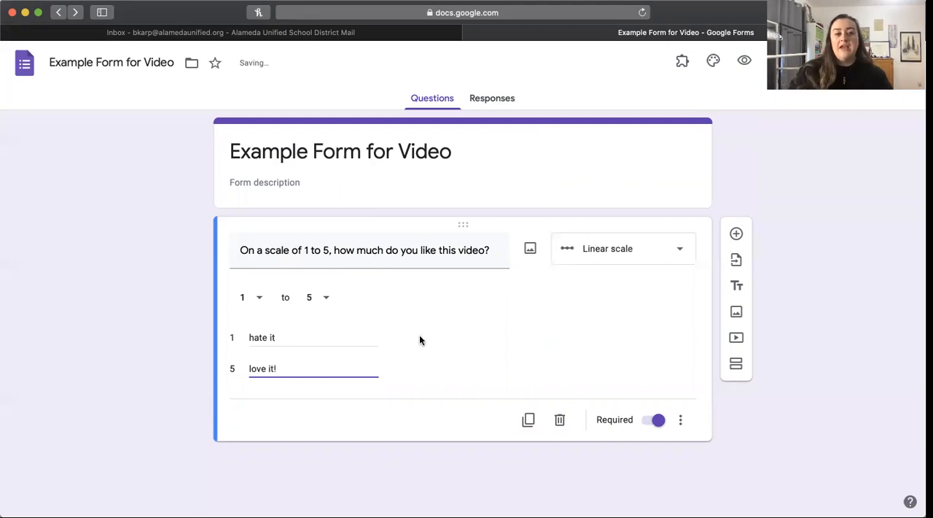
click(652, 250)
click(611, 334)
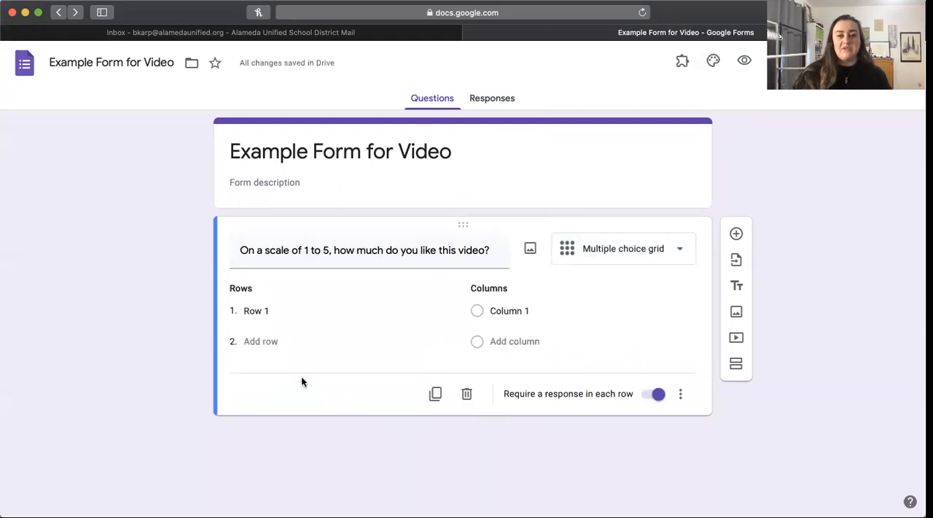
Step: Change the question type to Date and retitle the question "When should I publish my next video?"
click(650, 249)
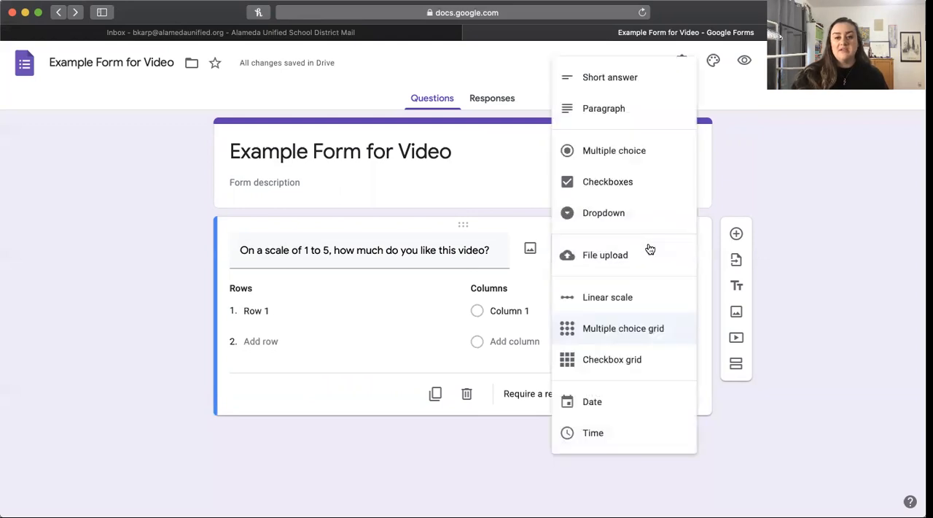
click(592, 402)
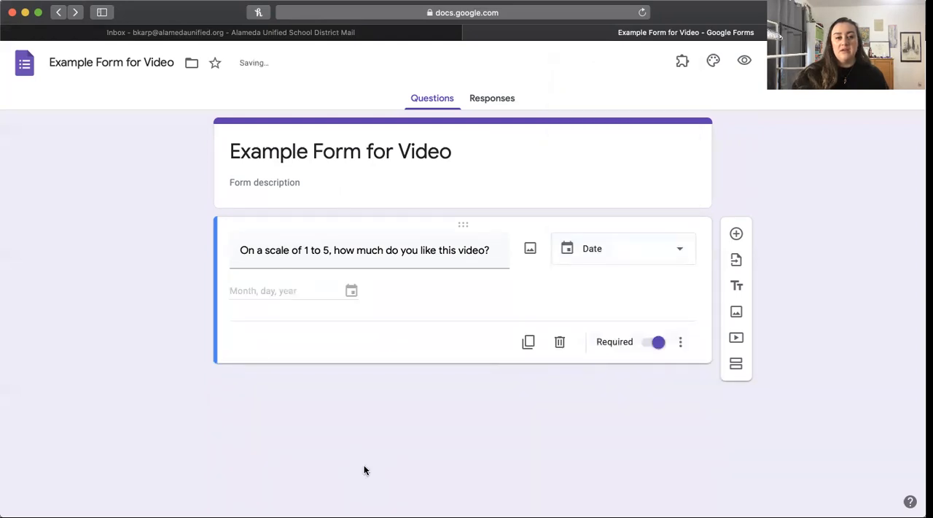
triple_click(495, 249)
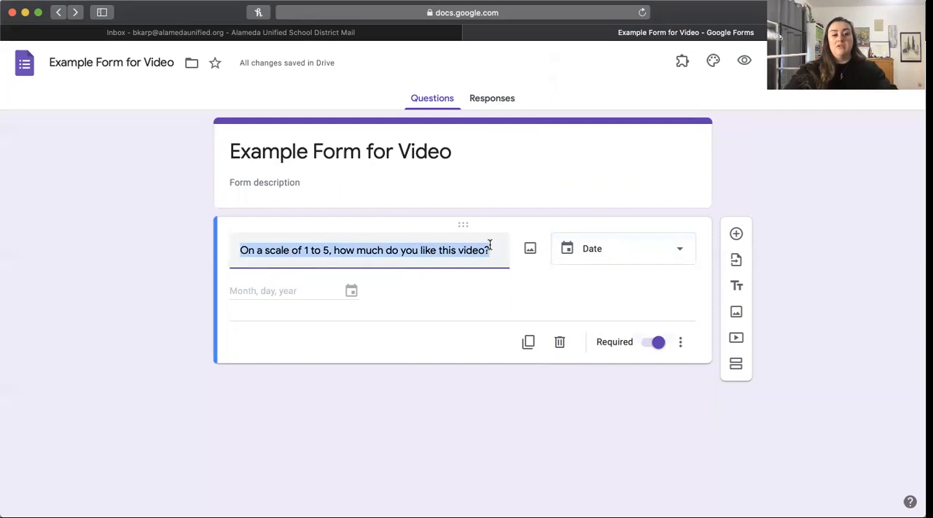
text(When should I publish my next video?)
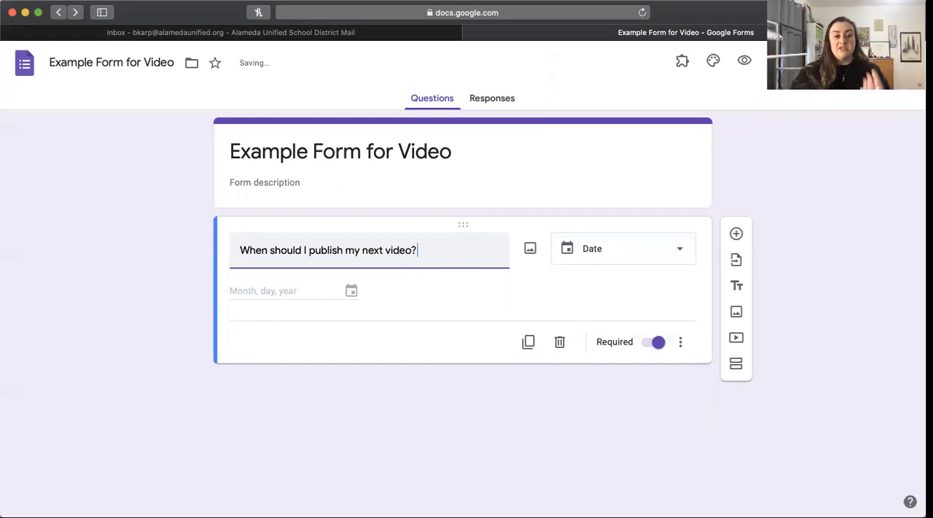
click(636, 252)
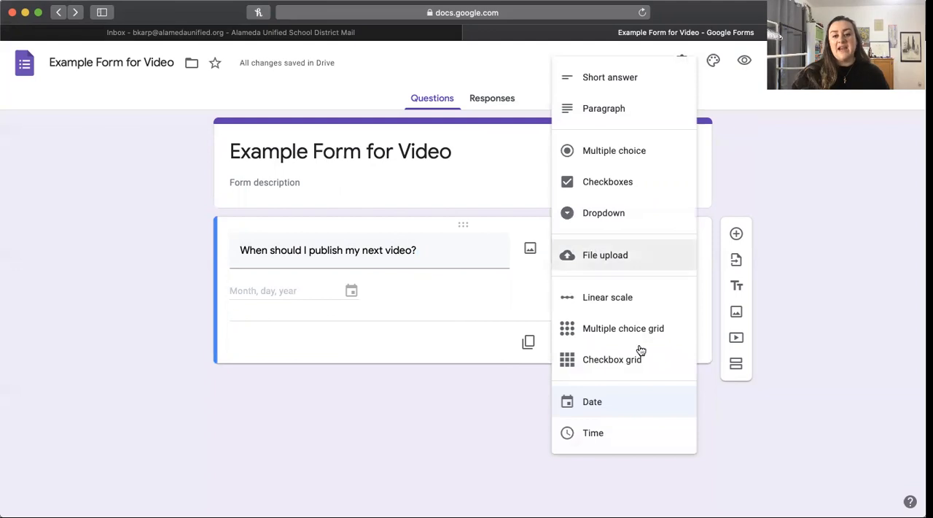
click(710, 460)
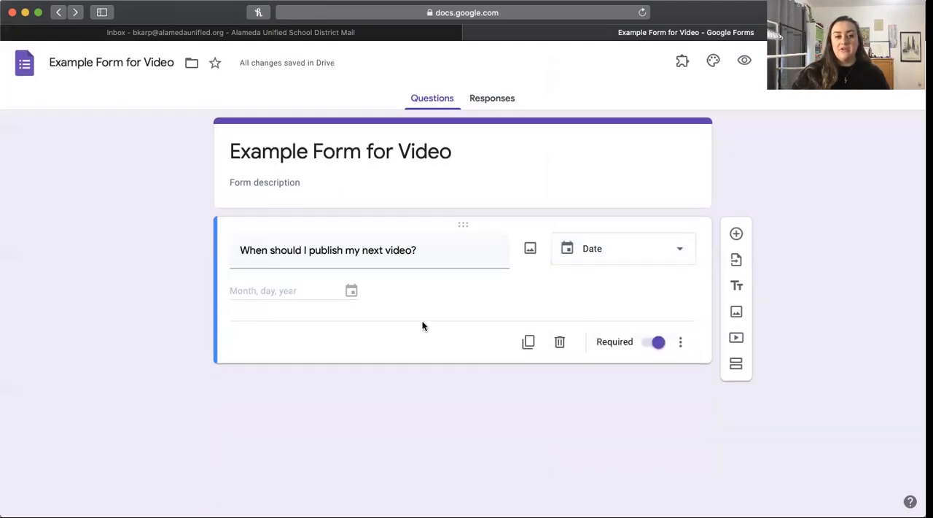
Step: Add a multiple choice question "is this a good video?" with the suggested options Yes and No
click(738, 234)
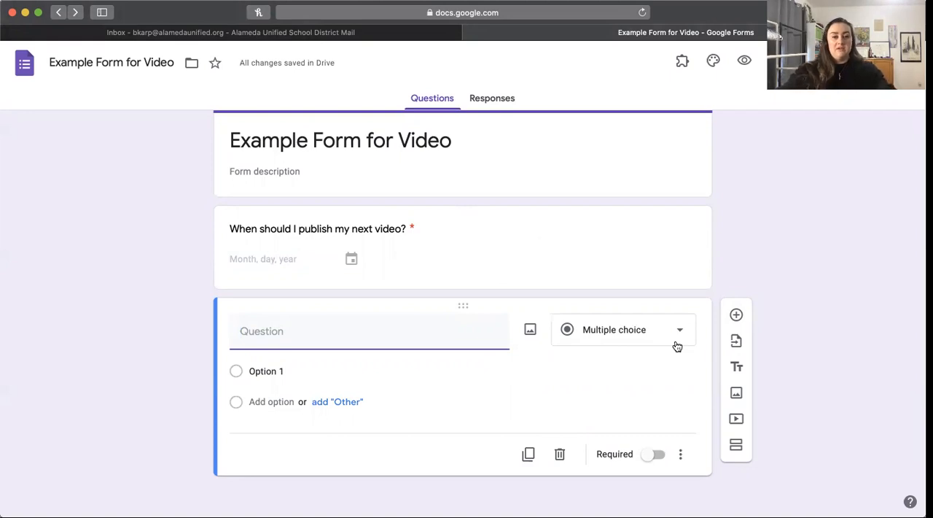
text(is this a good videO)
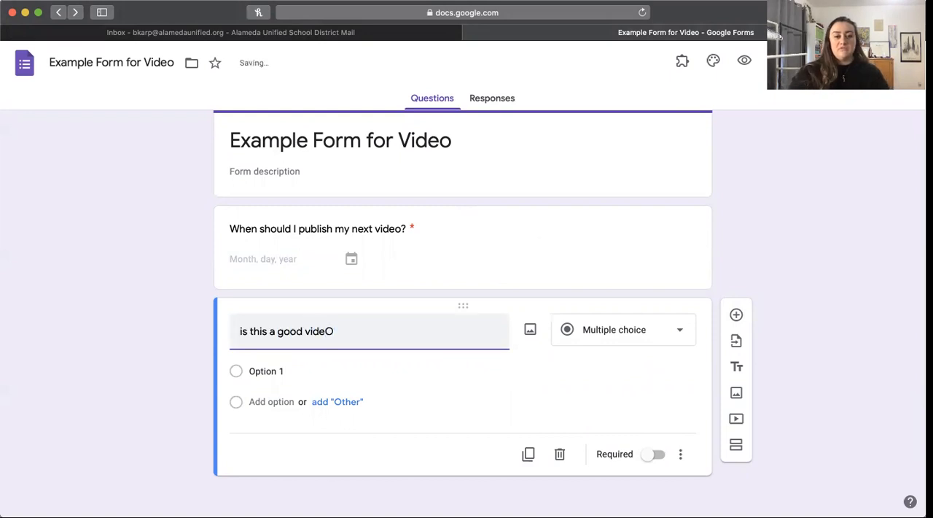
key(BackSpace)
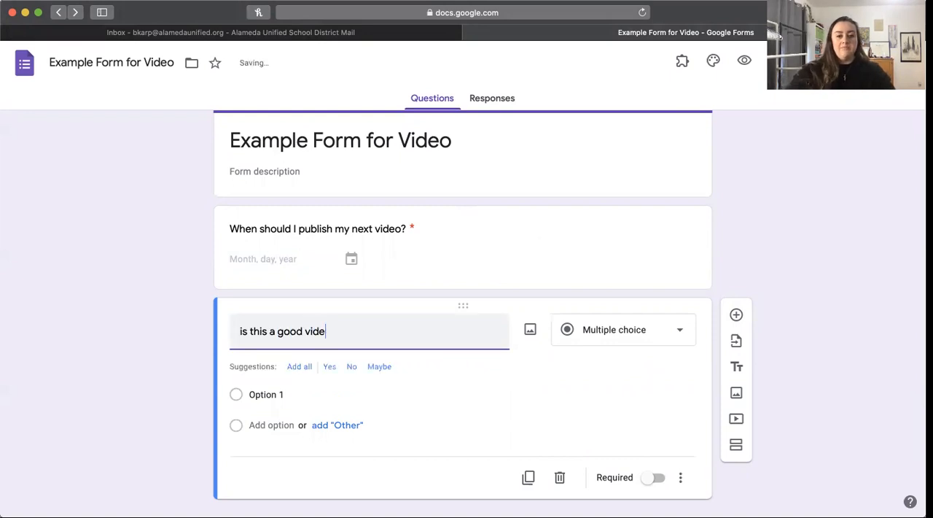
text(o?)
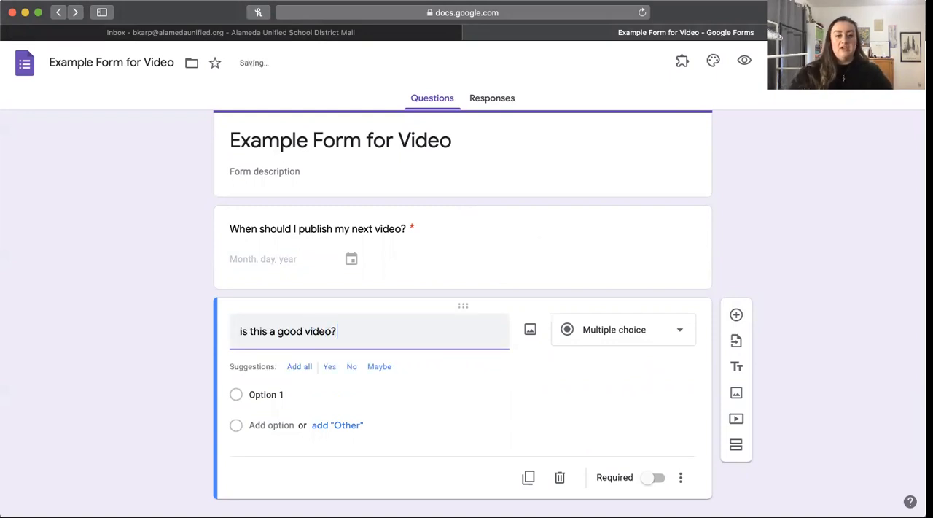
click(326, 367)
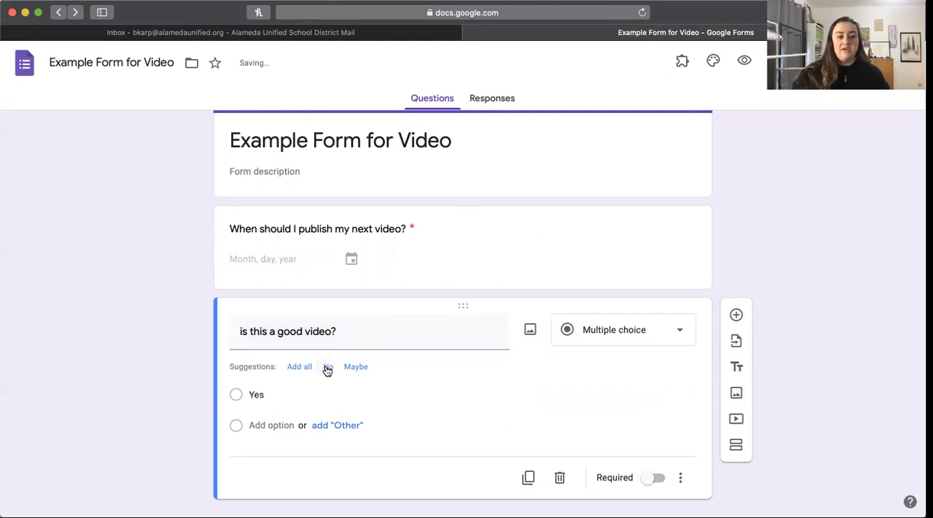
click(326, 367)
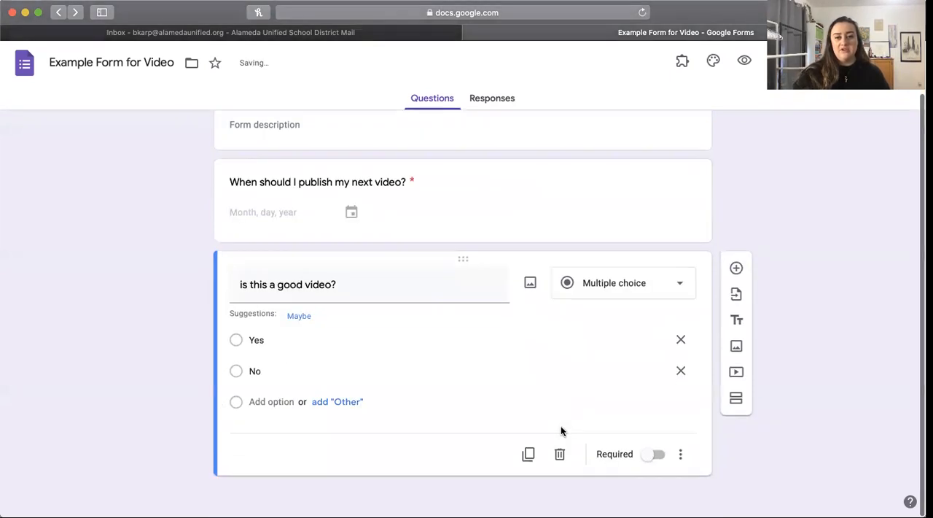
Step: Add a Checkboxes question titled "What type of videos do you like?" below the yes/no question
click(737, 268)
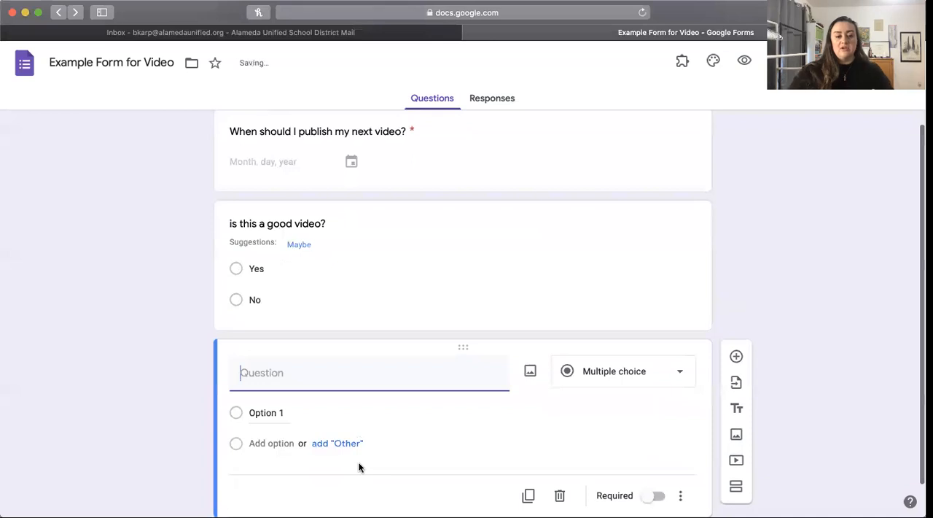
click(672, 382)
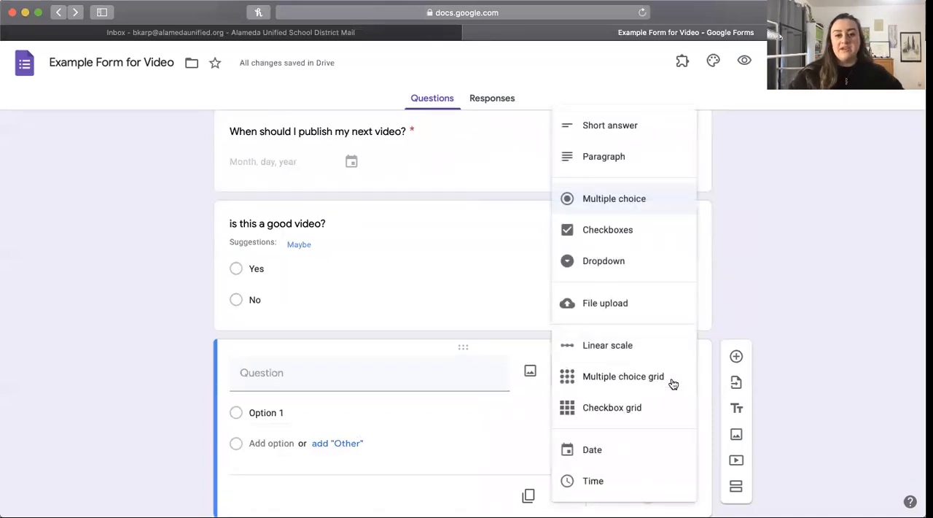
click(622, 235)
click(407, 382)
text(What type of videos do you like?)
Step: Enter the checkbox options "Long", "short", "vlog" and "tutorial" for the video types question
scroll(292, 386, down, 2)
click(273, 361)
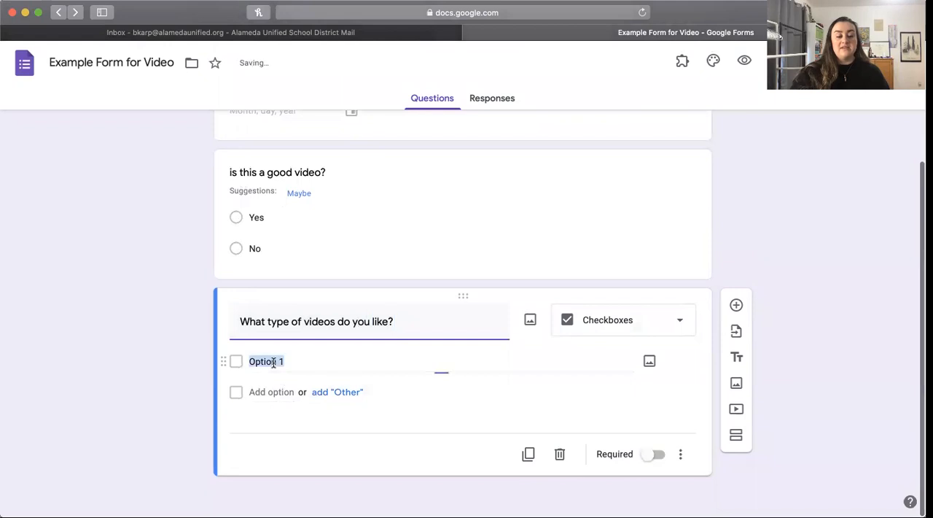
text(Long)
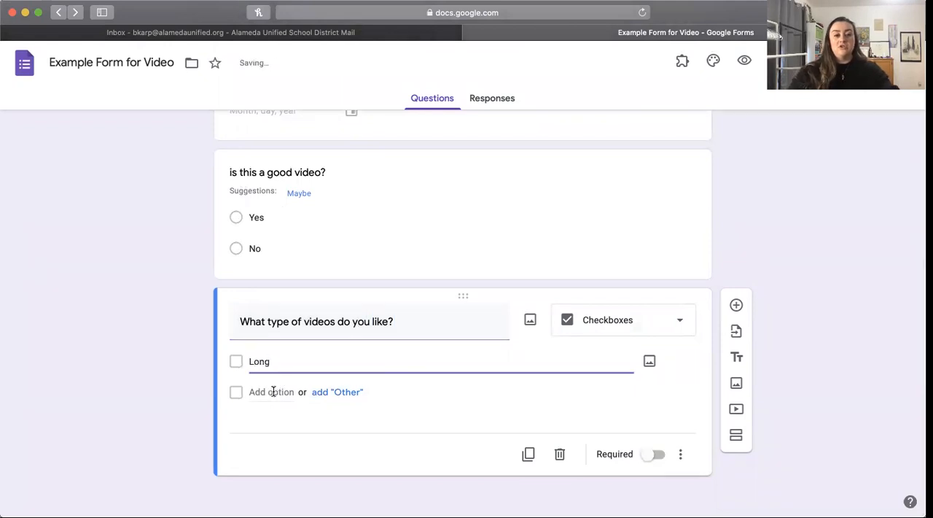
click(273, 392)
text(short)
click(270, 422)
text(vlog)
click(270, 453)
text(tutorial)
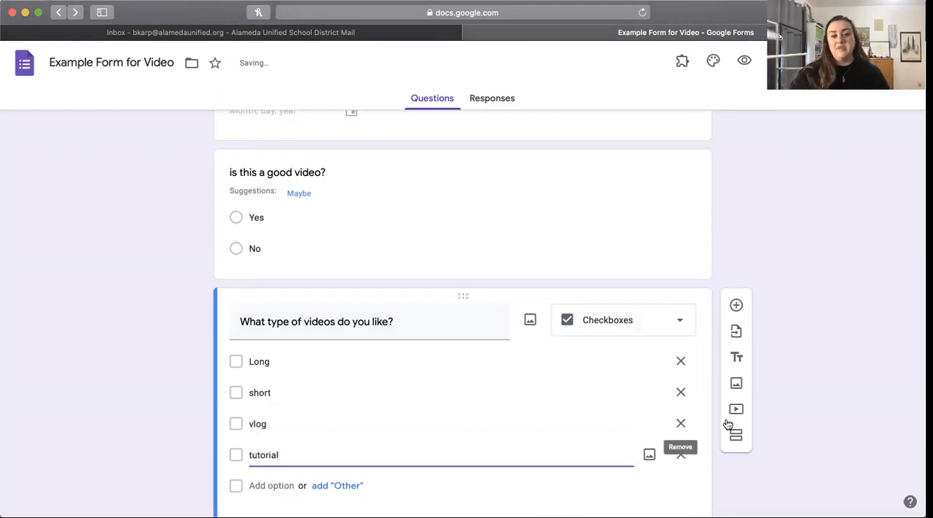
click(832, 389)
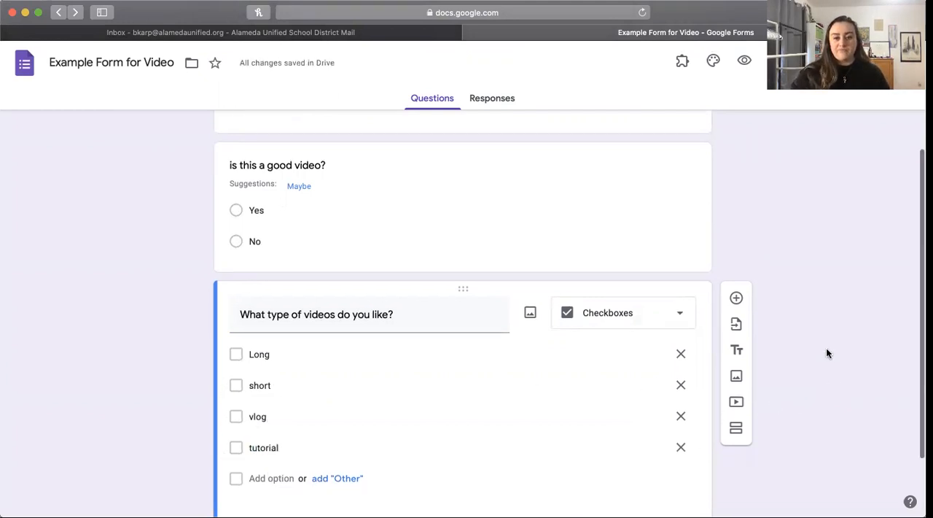
Step: Add a title and description block after the checkboxes question, followed by a new section
scroll(827, 350, down, 2)
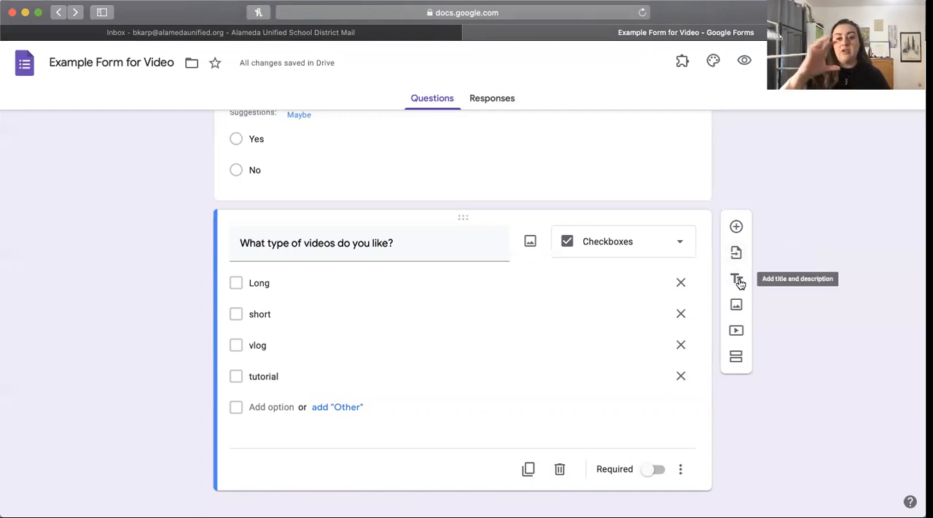
click(737, 280)
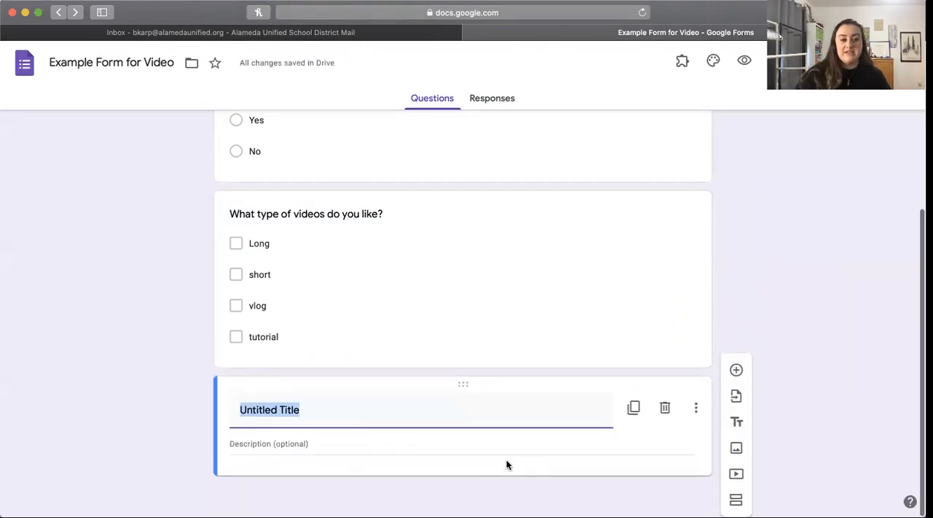
scroll(506, 461, up, 5)
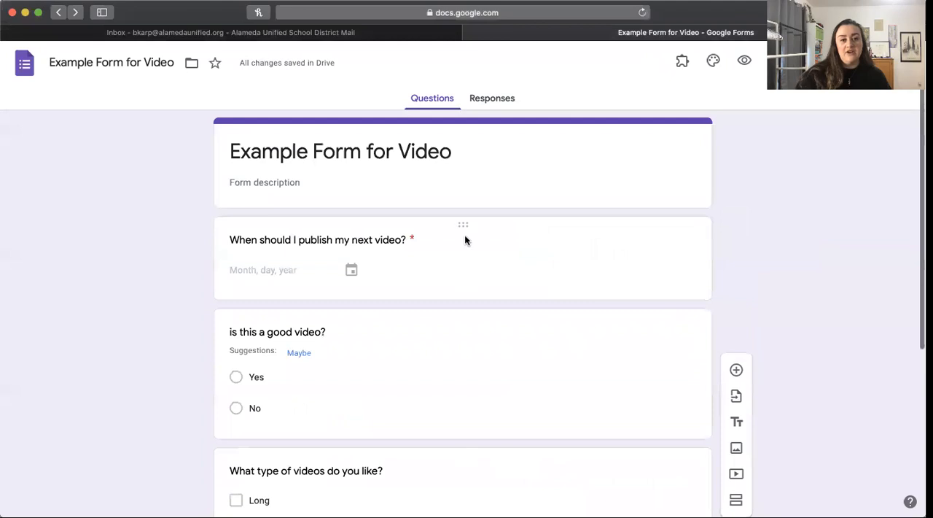
scroll(466, 240, down, 3)
scroll(435, 461, down, 1)
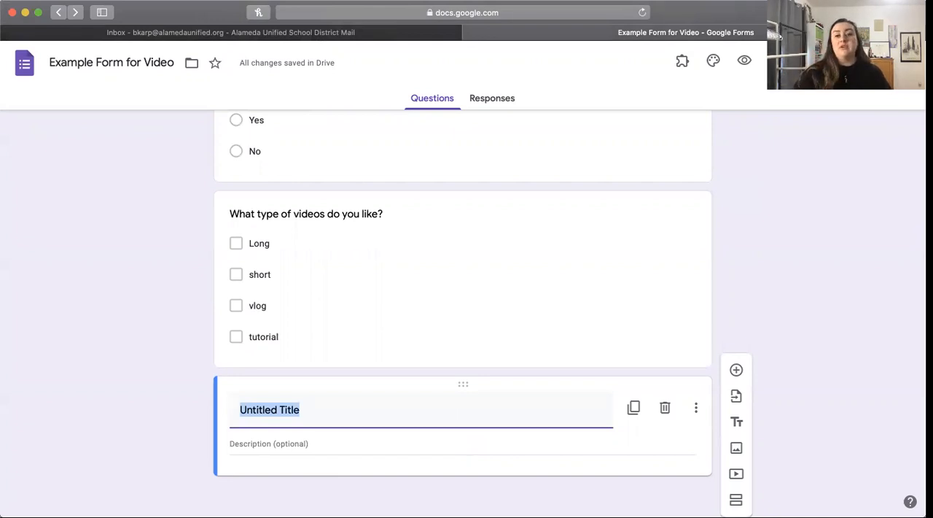
scroll(908, 320, down, 1)
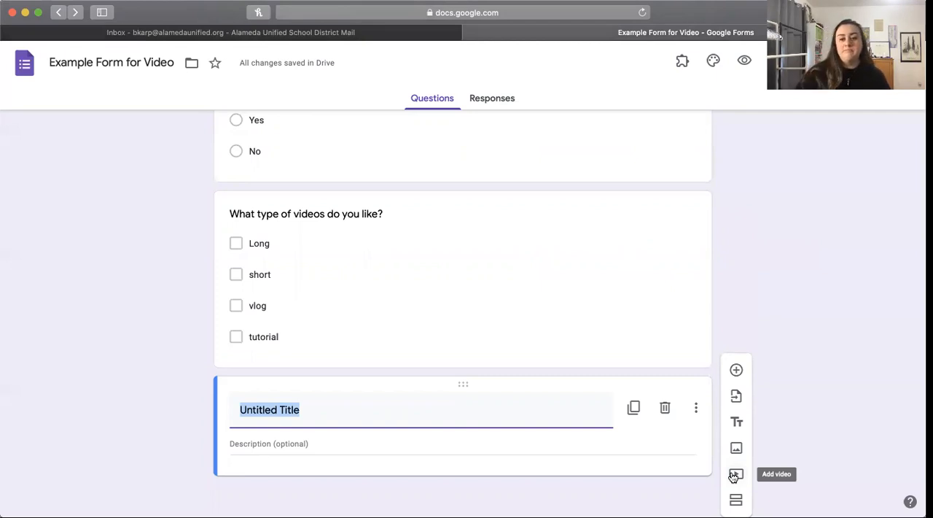
click(736, 499)
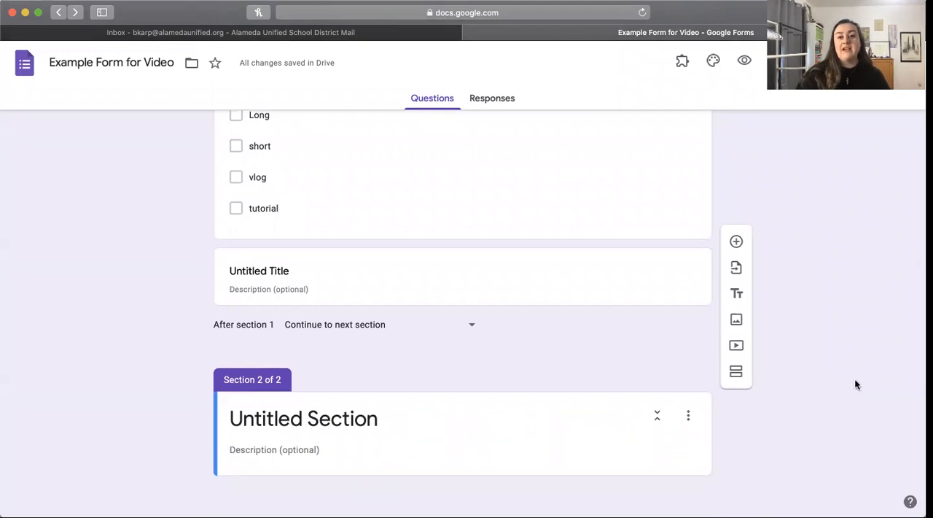
Step: Look at the form's responses page and its additional response options, and return to the Google Forms home page
scroll(854, 382, up, 10)
click(473, 96)
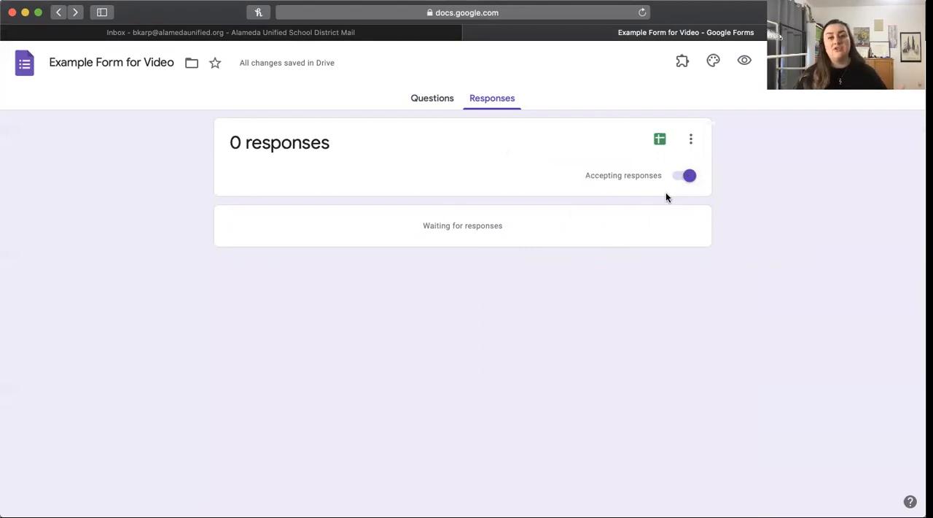
click(691, 139)
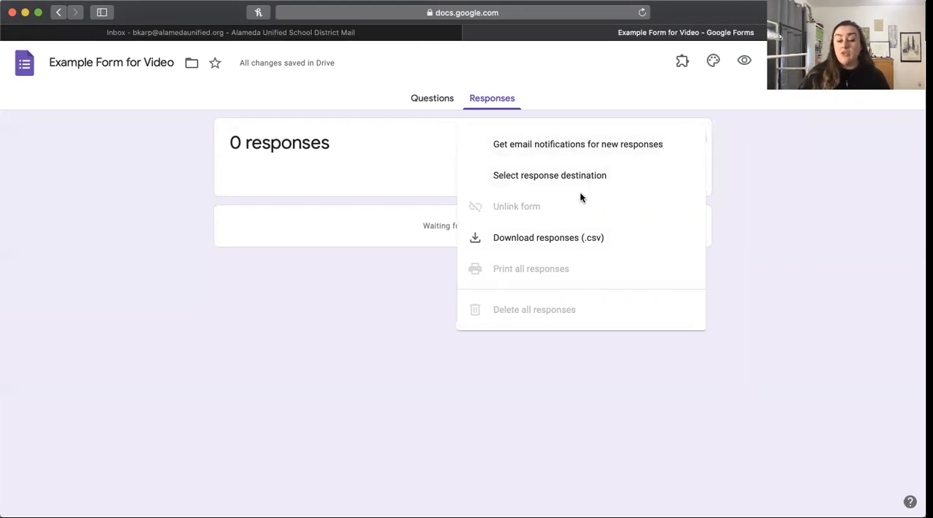
click(338, 306)
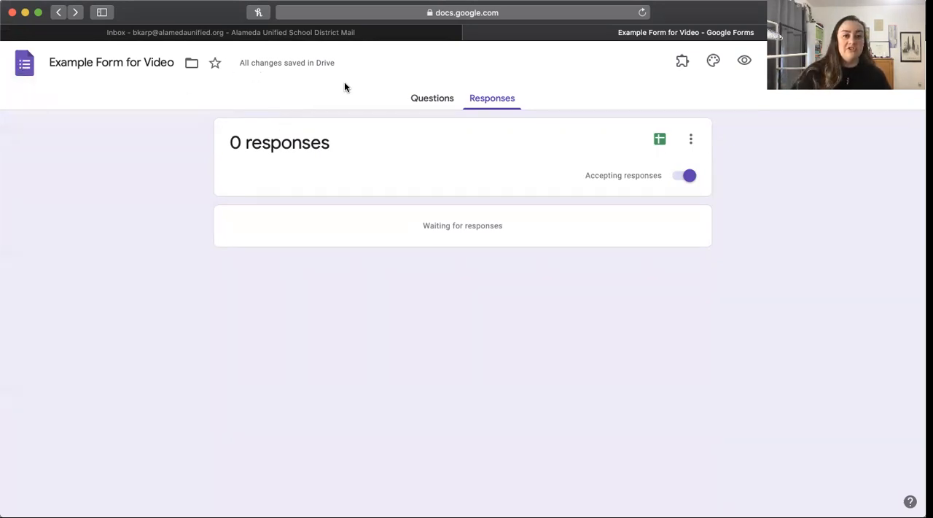
click(25, 64)
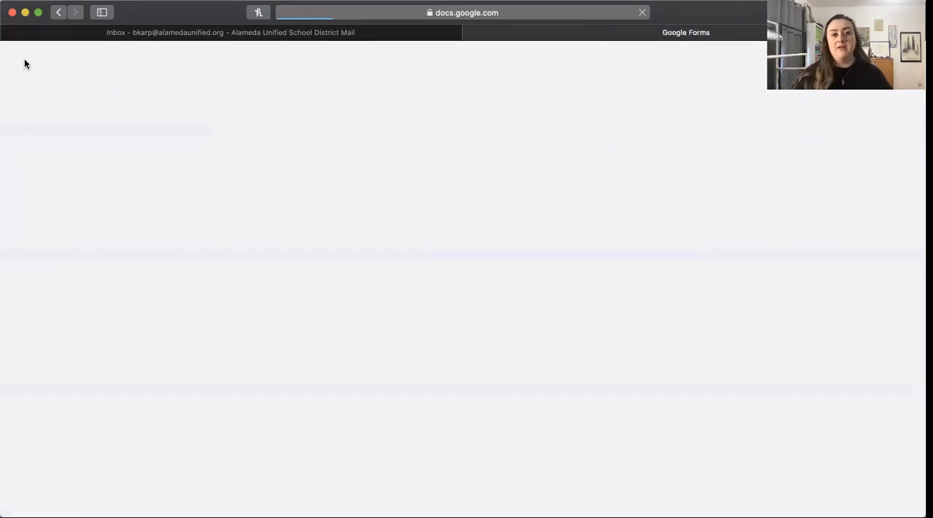